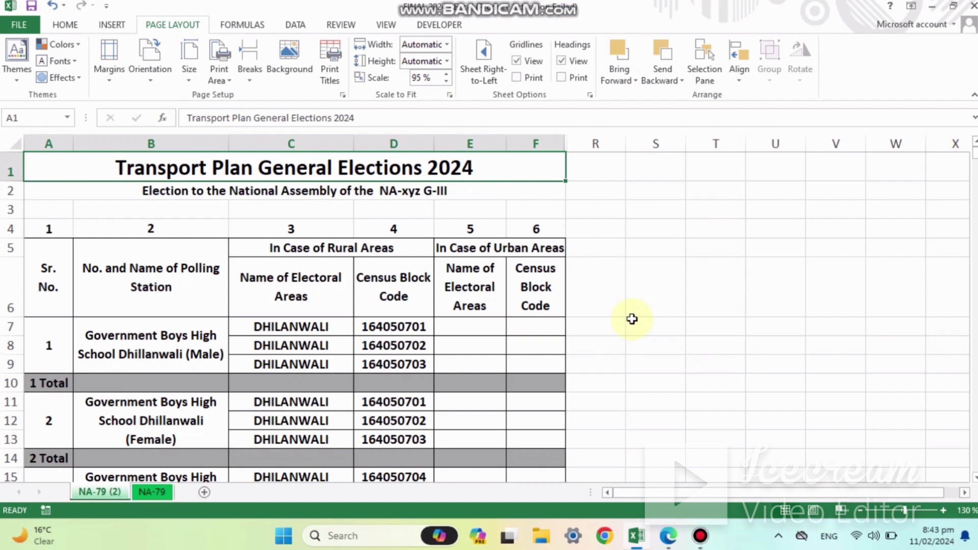
- Preview the election table's landscape A4 print pages, then save the workbook
{"action": "scroll", "coordinate": [592, 397], "scroll_direction": "down", "scroll_amount": 5}
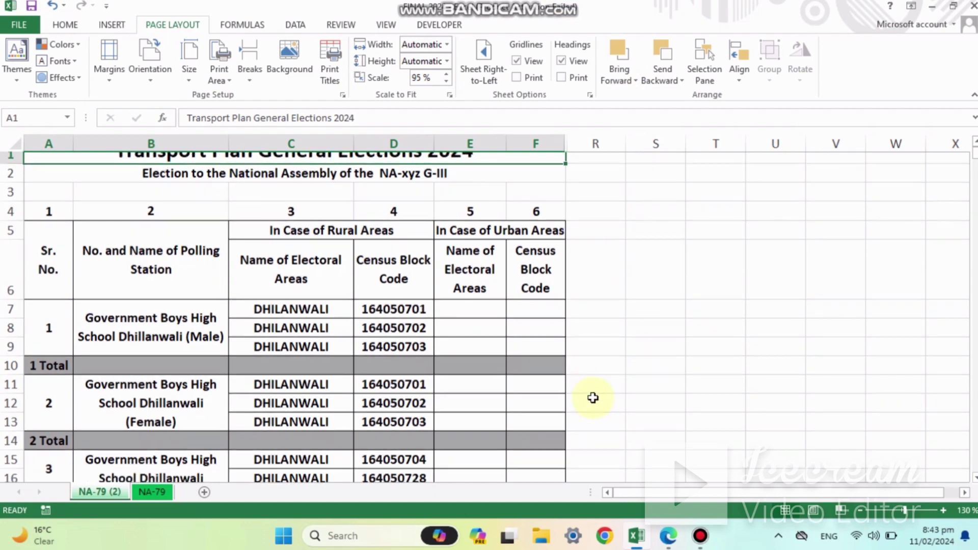
{"action": "scroll", "coordinate": [592, 397], "scroll_direction": "up", "scroll_amount": 5}
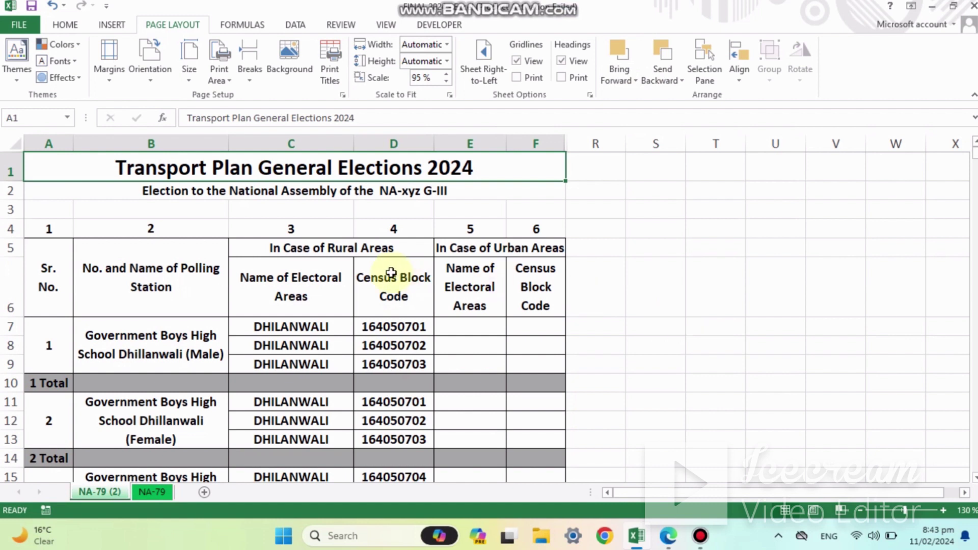
{"action": "left_click", "coordinate": [23, 24]}
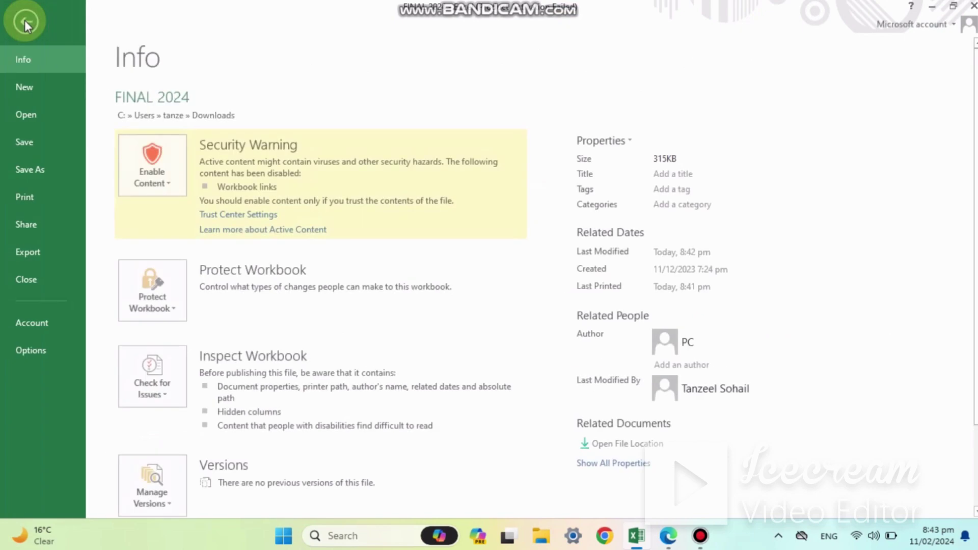
{"action": "left_click", "coordinate": [50, 195]}
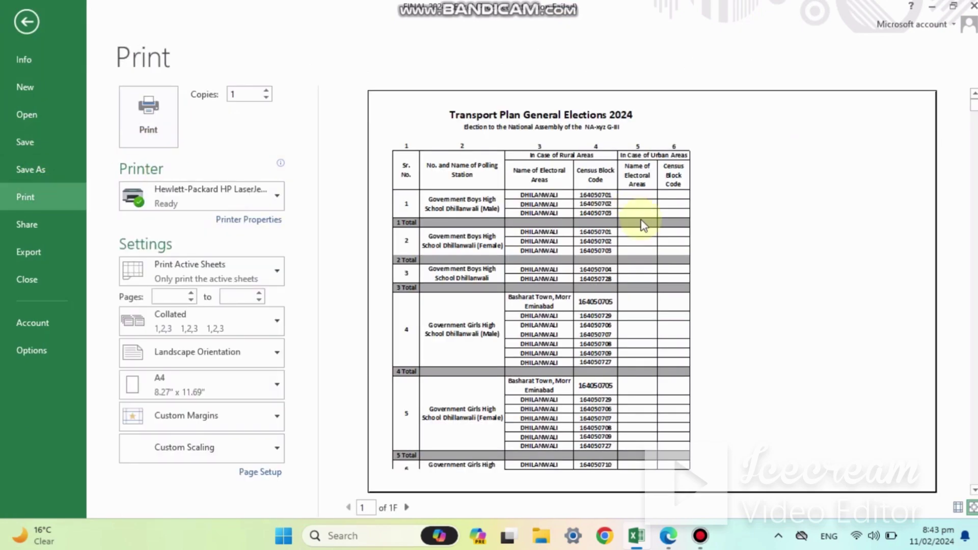
{"action": "scroll", "coordinate": [718, 257], "scroll_direction": "down", "scroll_amount": 1}
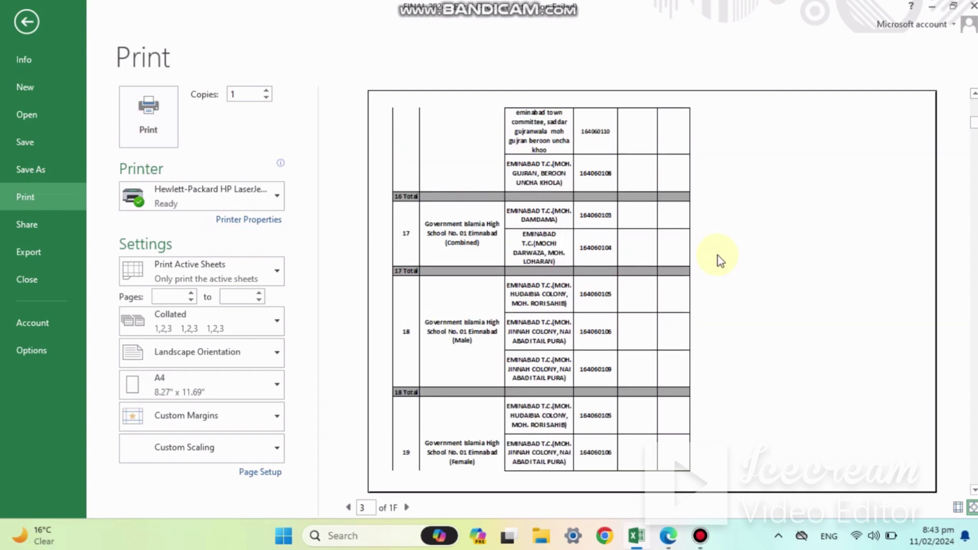
{"action": "scroll", "coordinate": [720, 261], "scroll_direction": "up", "scroll_amount": 2}
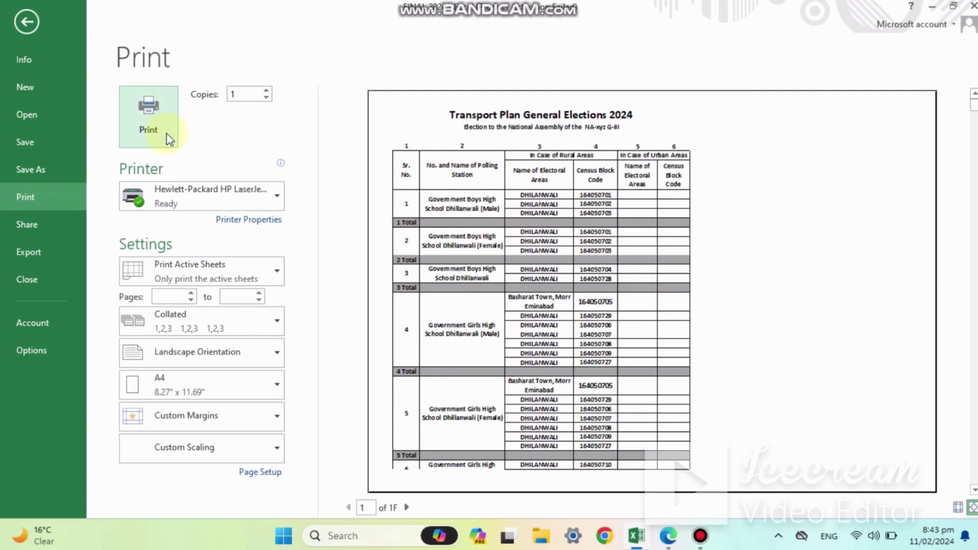
{"action": "left_click", "coordinate": [42, 136]}
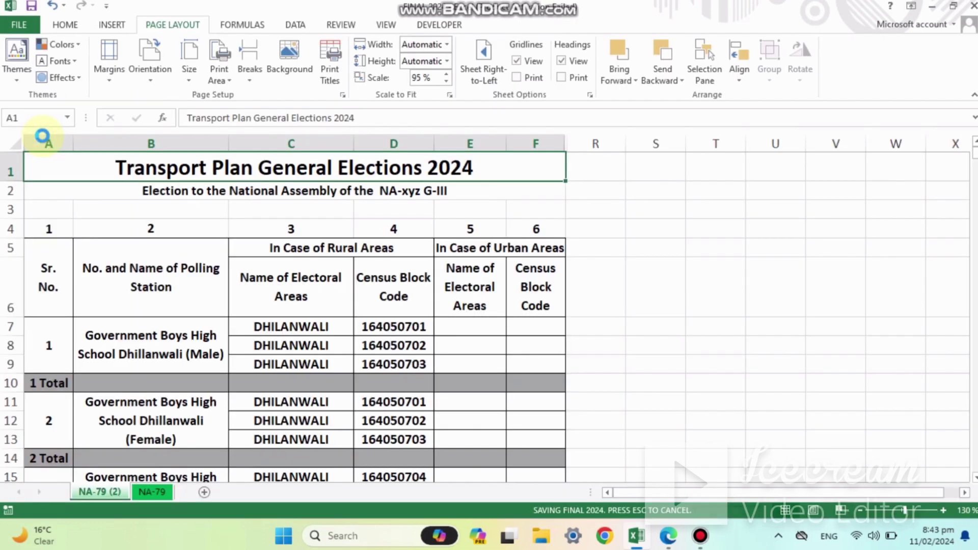
- Switch the page orientation to portrait and select cells R6:S6 beside the table
{"action": "left_click", "coordinate": [151, 83]}
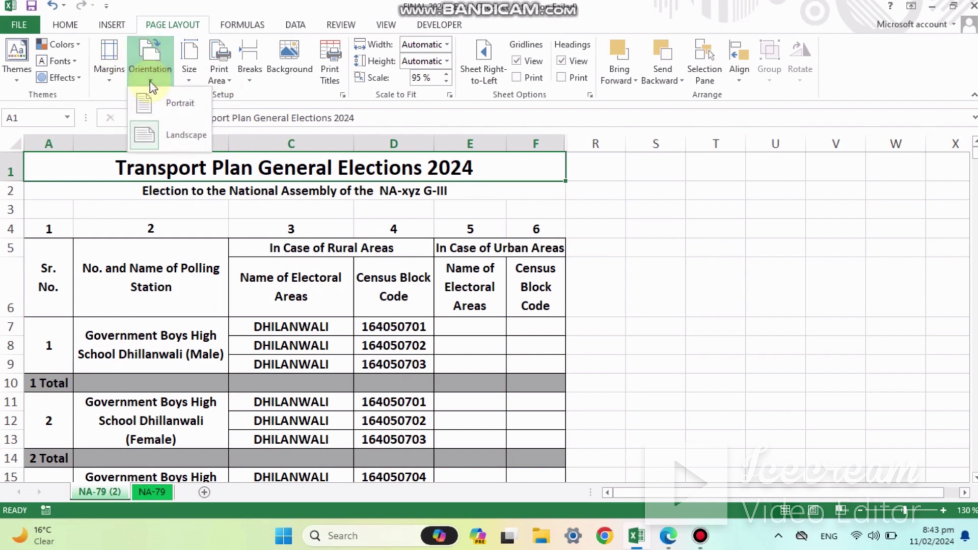
{"action": "left_click", "coordinate": [175, 117]}
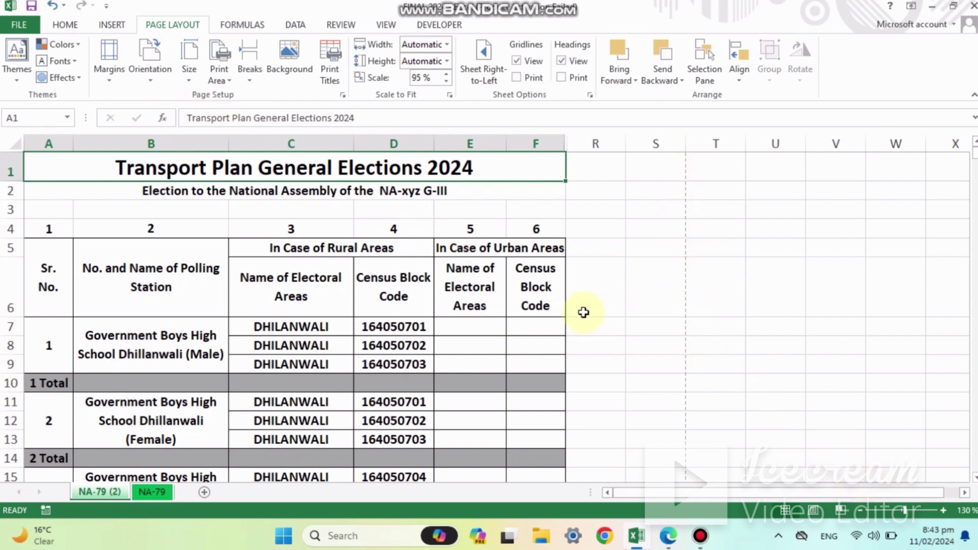
{"action": "left_click", "coordinate": [605, 289]}
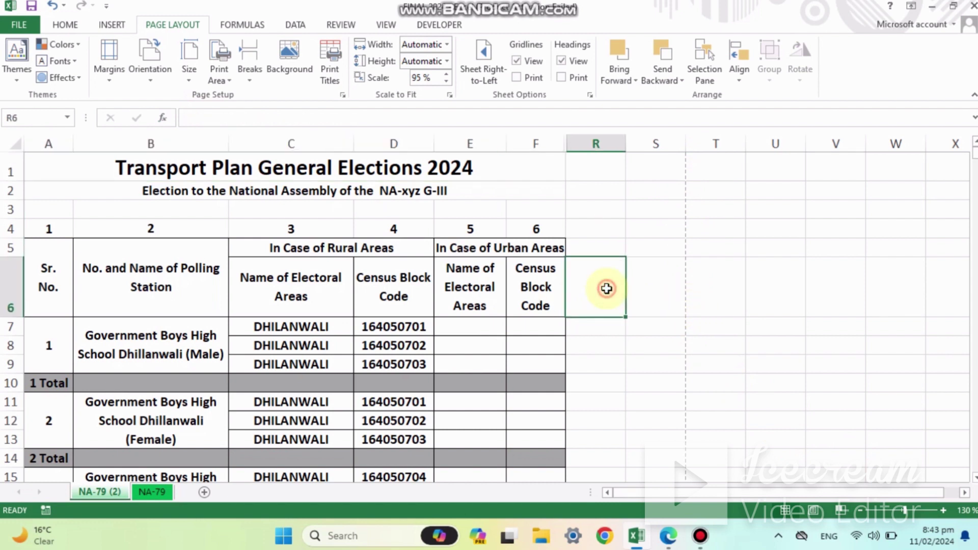
{"action": "key", "text": "shift+Right"}
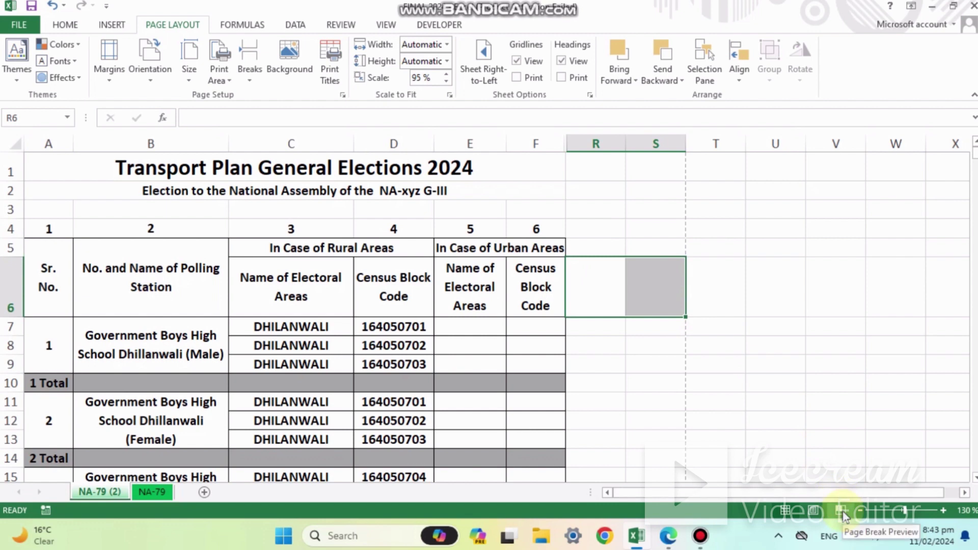
{"action": "left_click", "coordinate": [842, 511]}
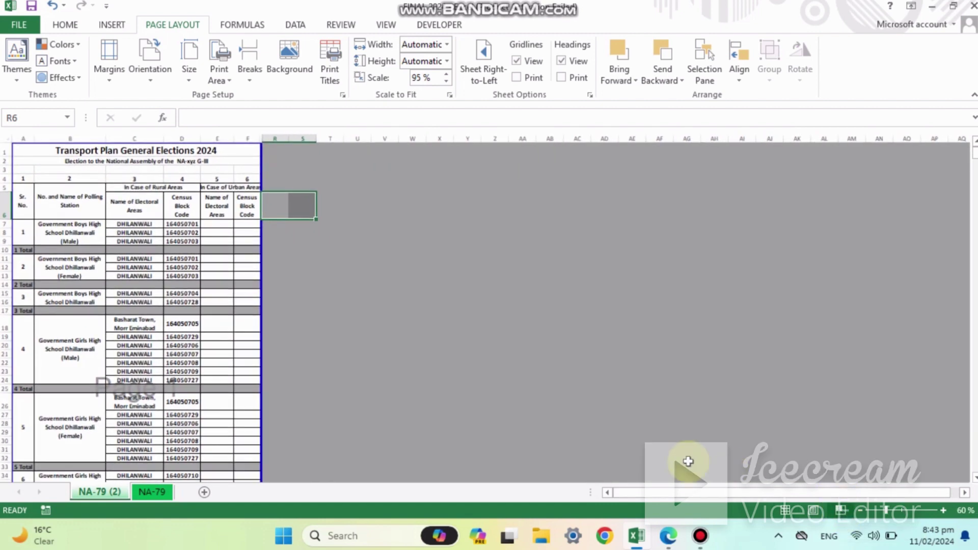
{"action": "left_click", "coordinate": [492, 381]}
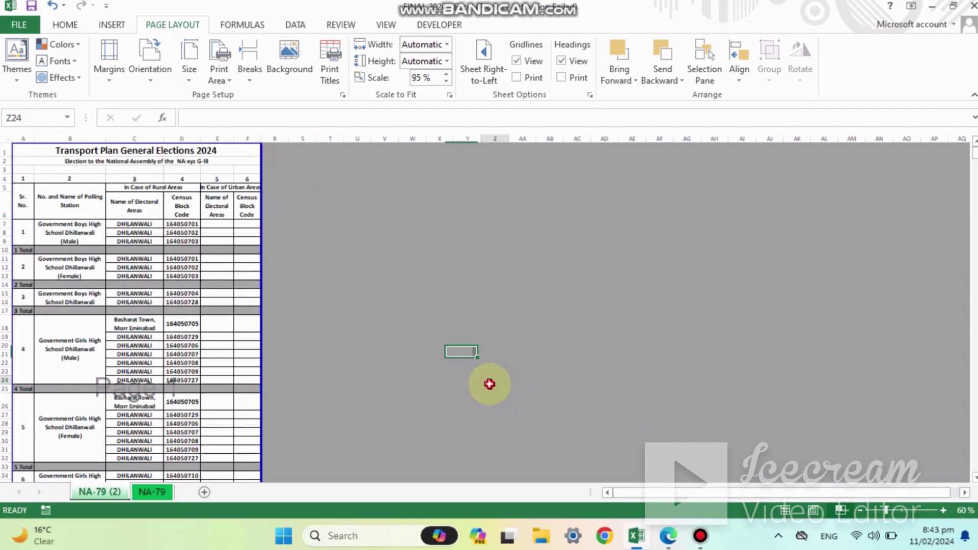
{"action": "left_click", "coordinate": [781, 510]}
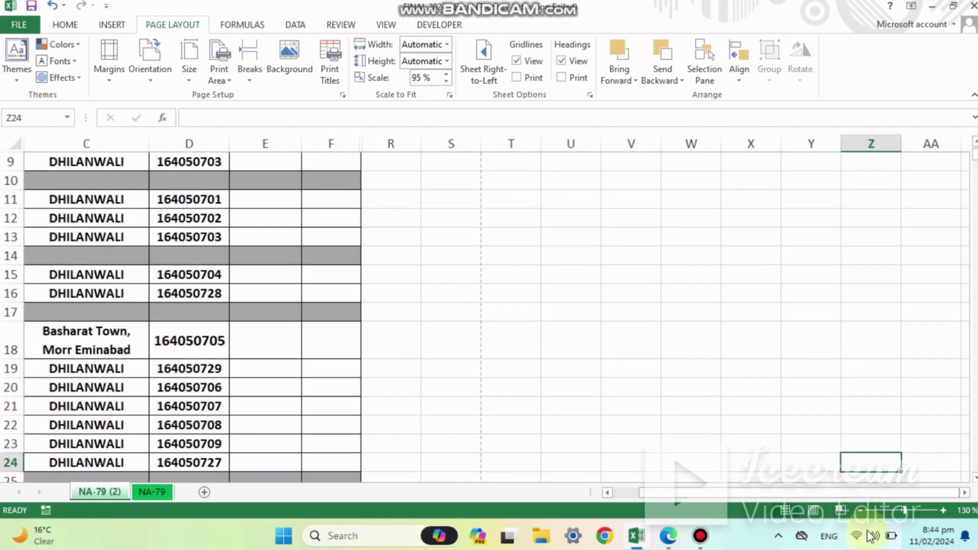
{"action": "left_click", "coordinate": [842, 511]}
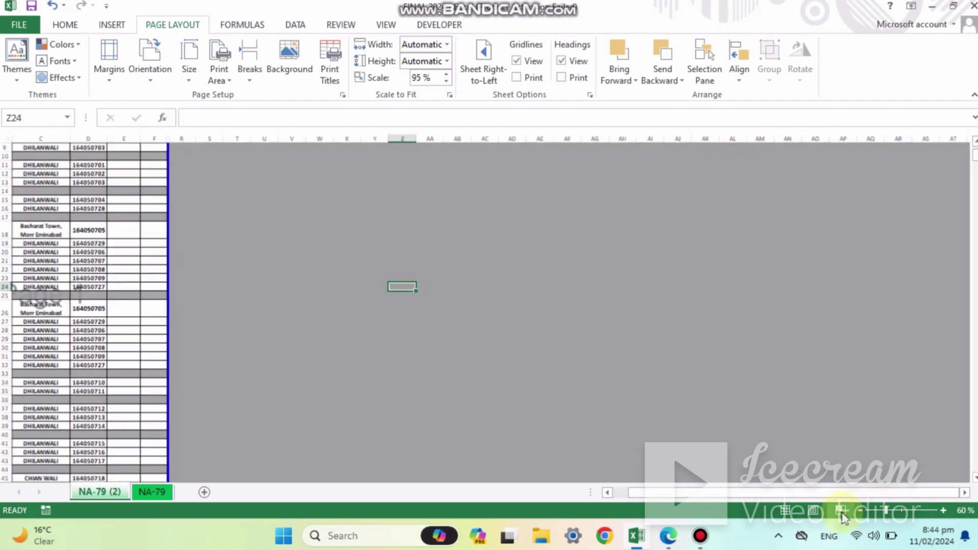
{"action": "scroll", "coordinate": [184, 308], "scroll_direction": "up", "scroll_amount": 3}
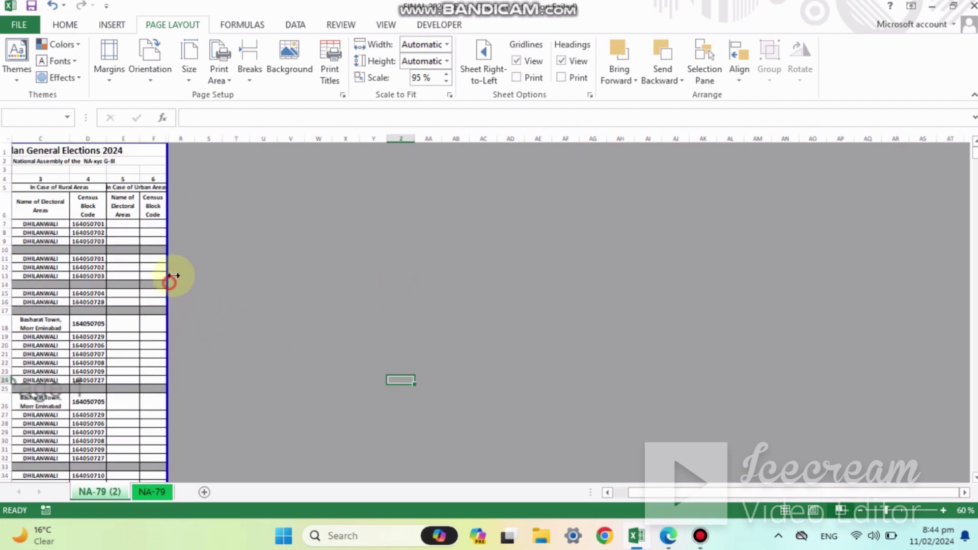
{"action": "mouse_move", "coordinate": [169, 279]}
{"action": "left_mouse_down"}
{"action": "mouse_move", "coordinate": [229, 272]}
{"action": "mouse_move", "coordinate": [172, 275]}
{"action": "left_mouse_up"}
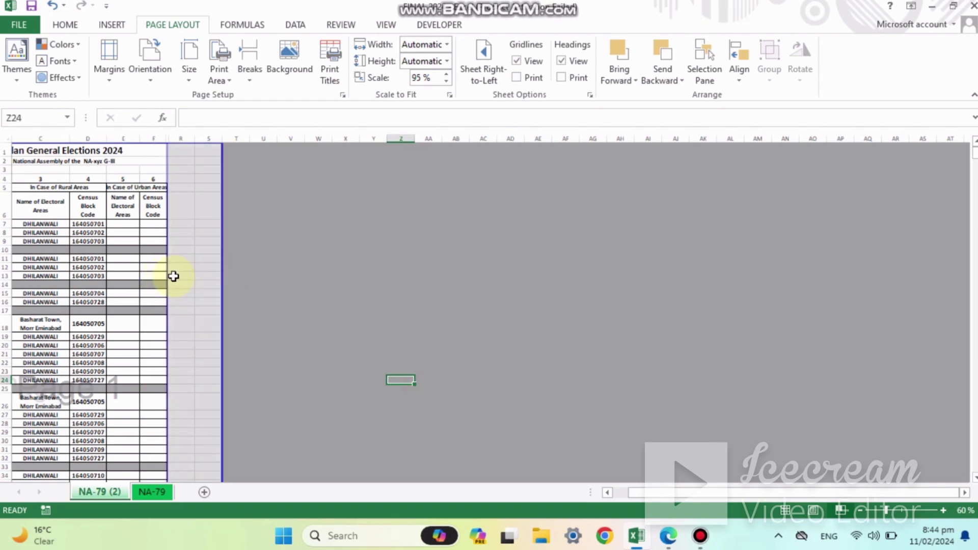
{"action": "left_click", "coordinate": [786, 510]}
{"action": "scroll", "coordinate": [347, 371], "scroll_direction": "up", "scroll_amount": 3}
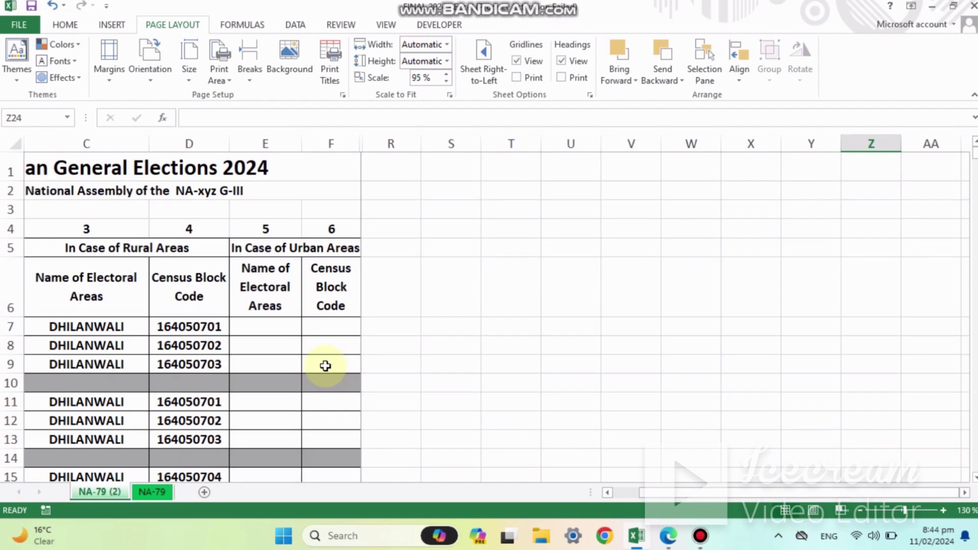
{"action": "left_click", "coordinate": [325, 366]}
{"action": "key", "text": "Left"}
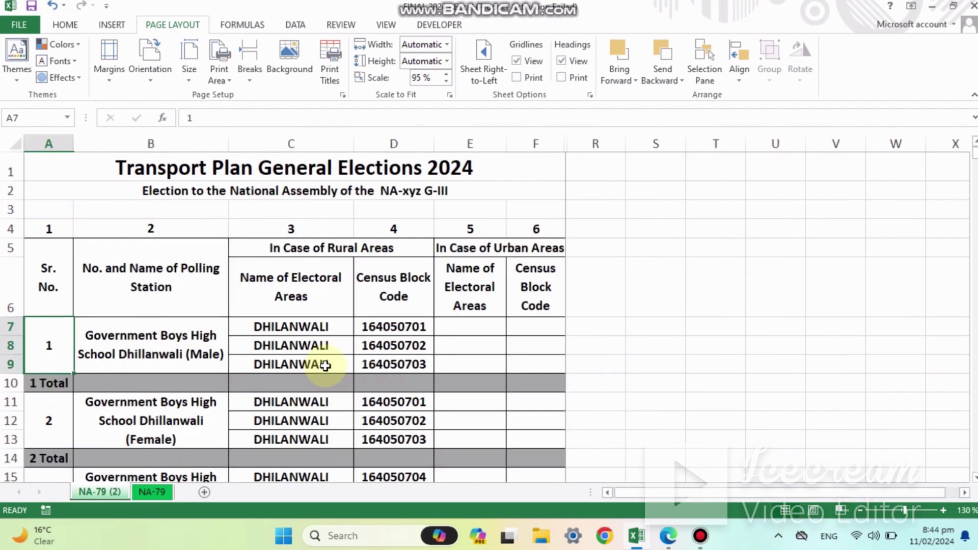
{"action": "key", "text": "Home"}
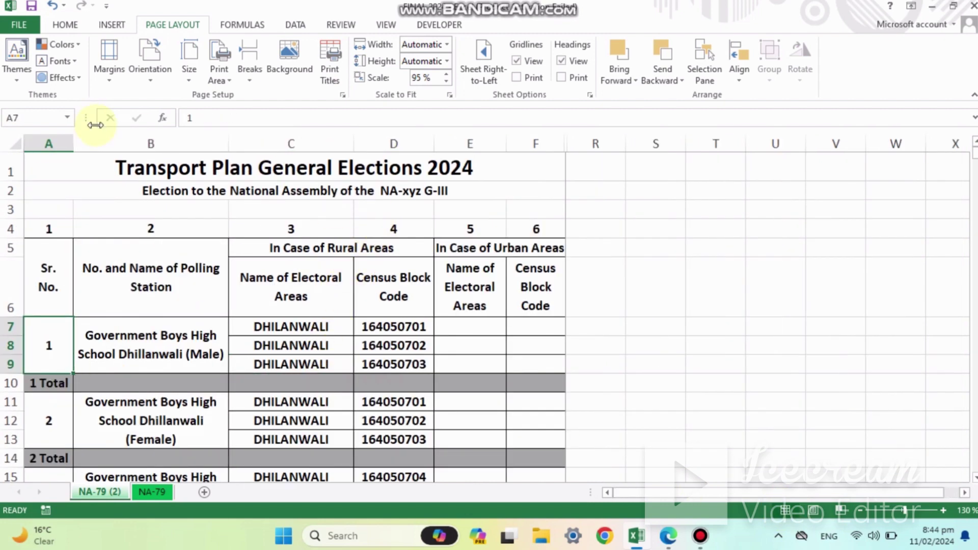
- Turn on Center on page Horizontally in Page Setup's margin settings and apply it
{"action": "left_click", "coordinate": [8, 21]}
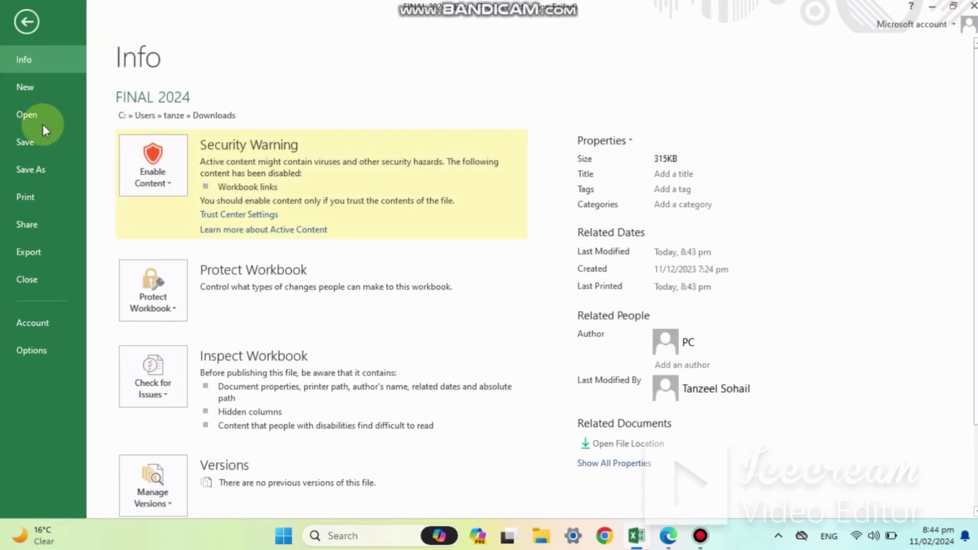
{"action": "left_click", "coordinate": [55, 196]}
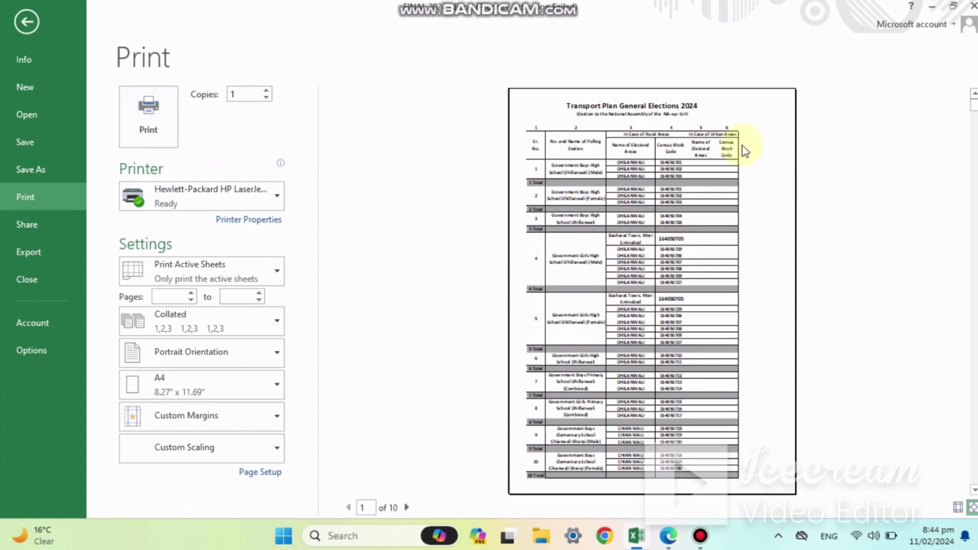
{"action": "left_click", "coordinate": [265, 473]}
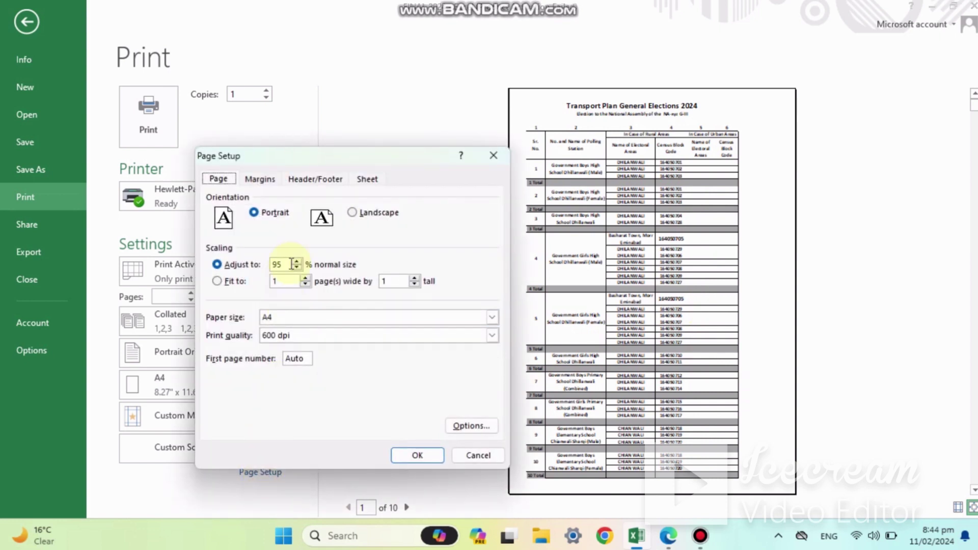
{"action": "left_click", "coordinate": [257, 179]}
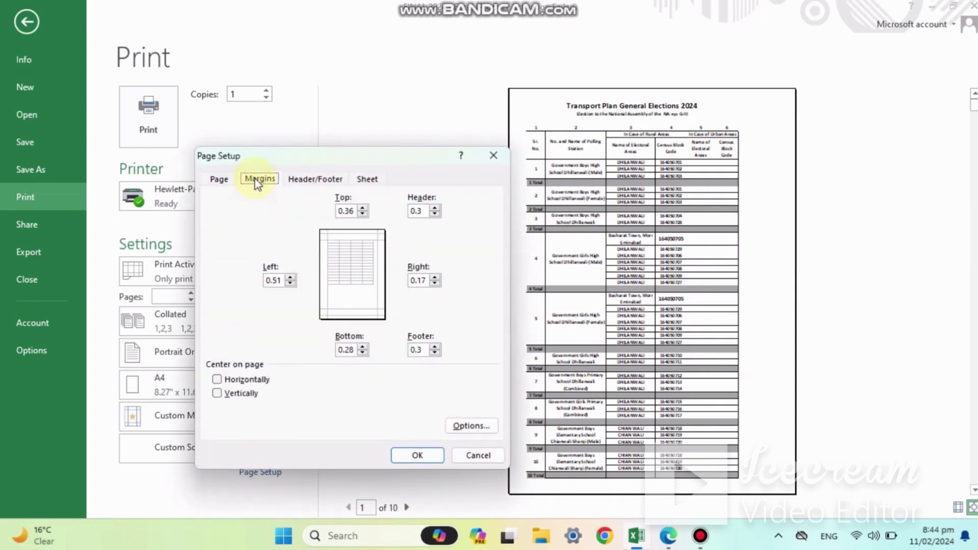
{"action": "left_click", "coordinate": [253, 383]}
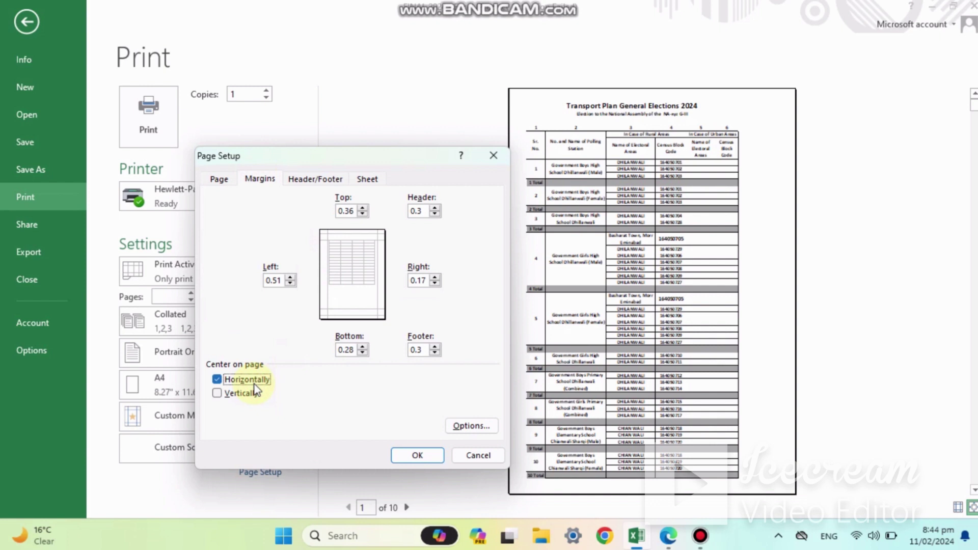
{"action": "left_click", "coordinate": [418, 456]}
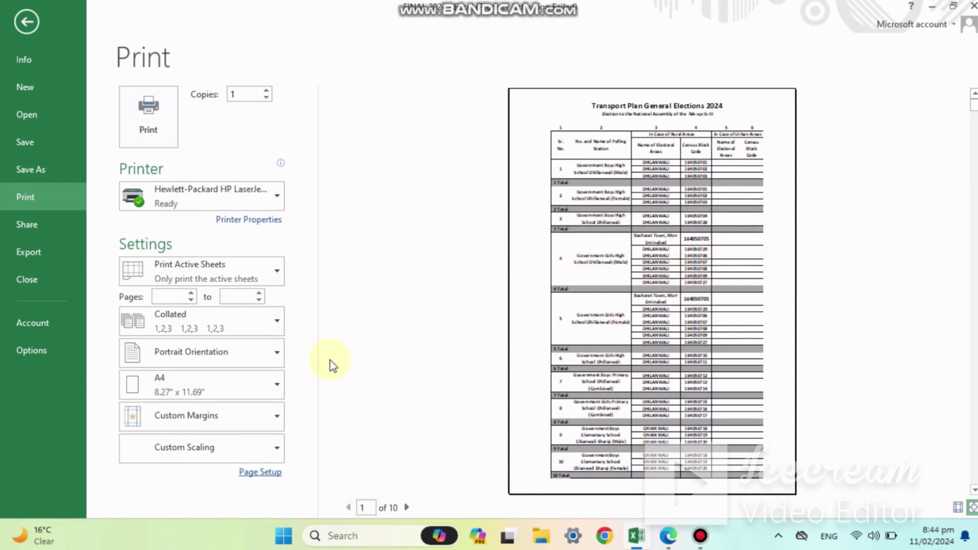
- Set the left and right margins to 0 inches in Page Setup
{"action": "left_click", "coordinate": [259, 472]}
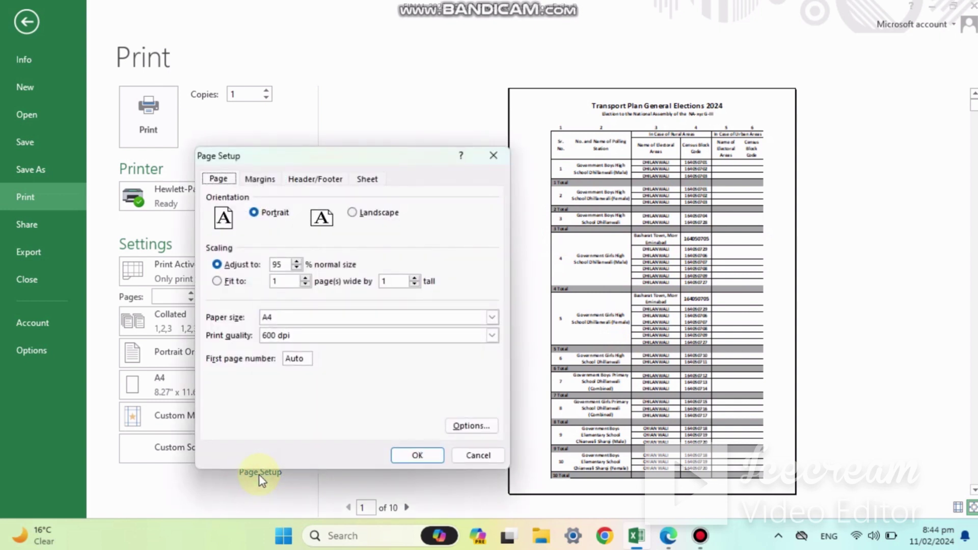
{"action": "left_click", "coordinate": [261, 179]}
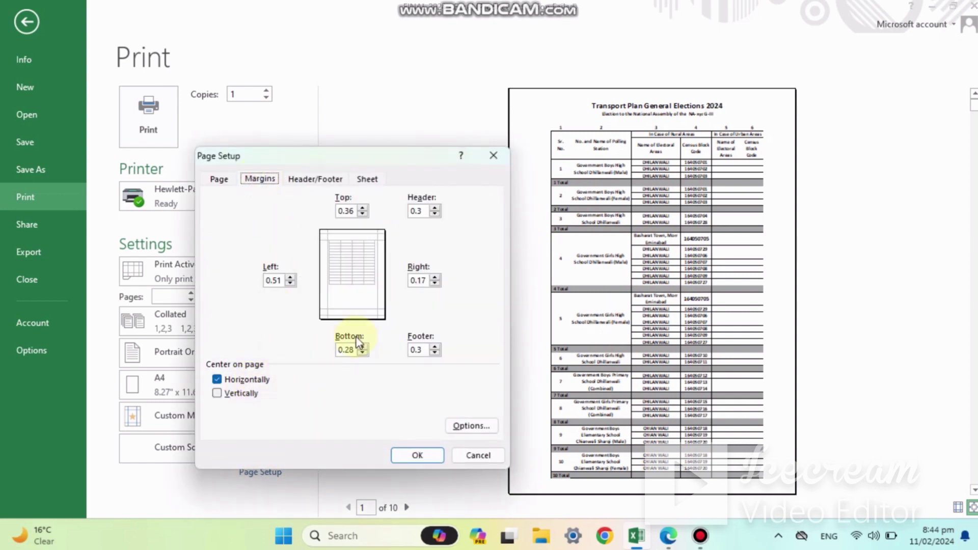
{"action": "left_click", "coordinate": [290, 283]}
{"action": "left_click", "coordinate": [290, 283]}
{"action": "left_click", "coordinate": [437, 285]}
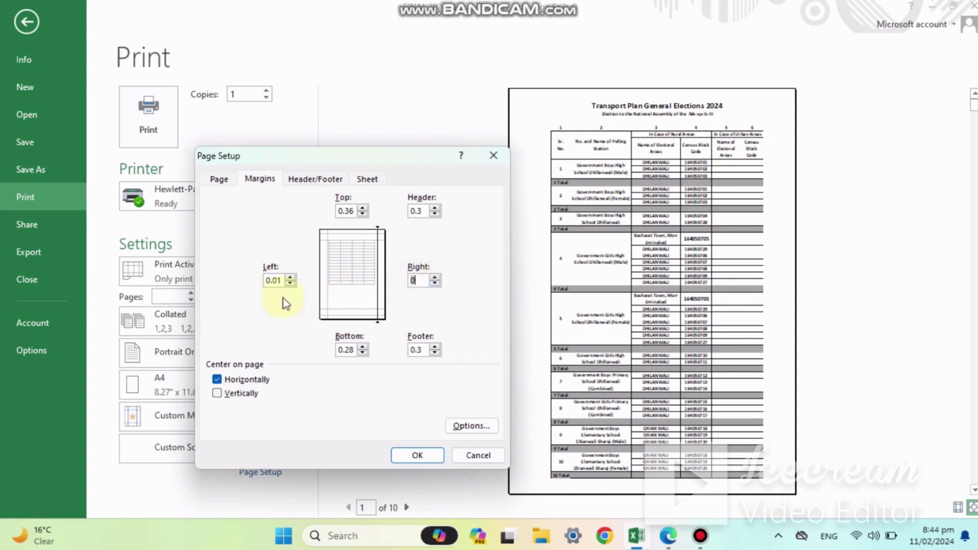
{"action": "left_click", "coordinate": [290, 283]}
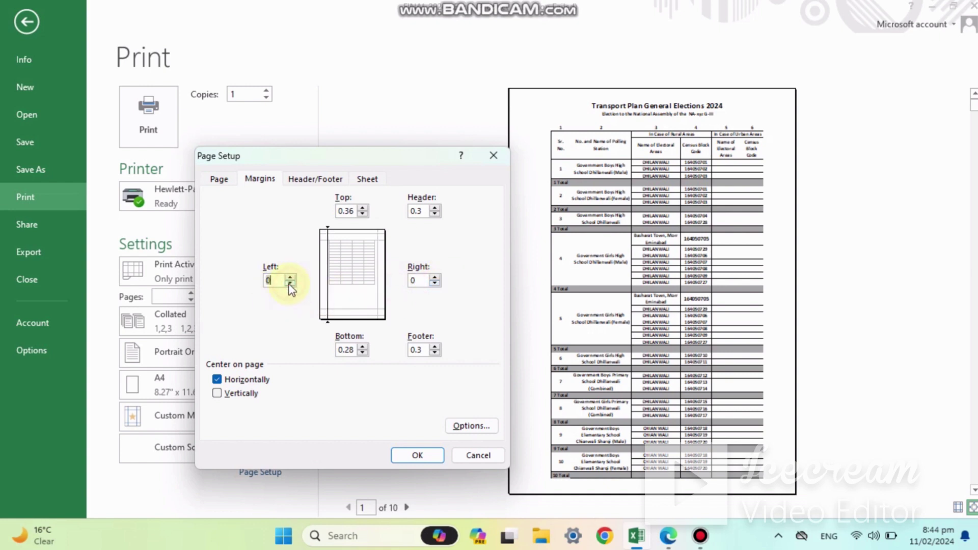
{"action": "left_click", "coordinate": [422, 460]}
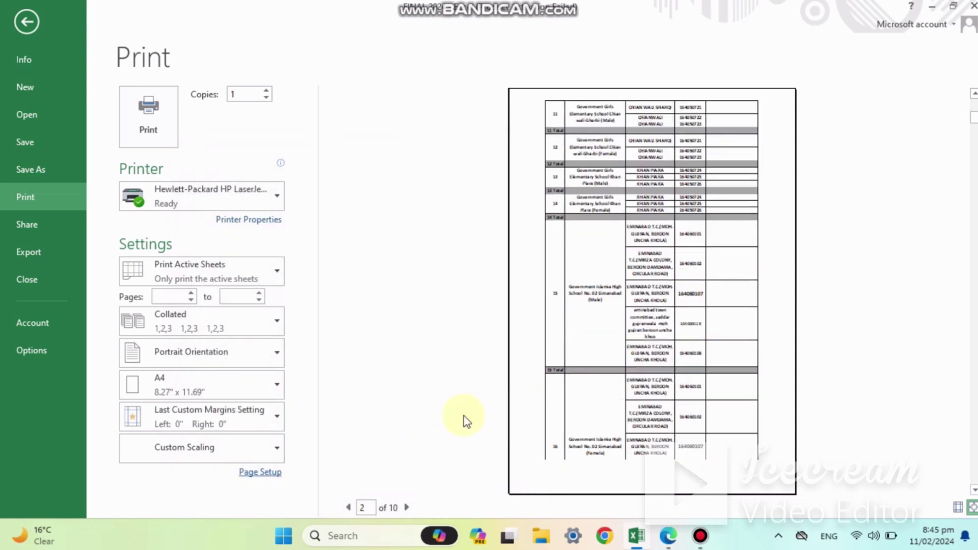
- Change the Page Setup scaling from 95% to 100%
{"action": "left_click", "coordinate": [269, 473]}
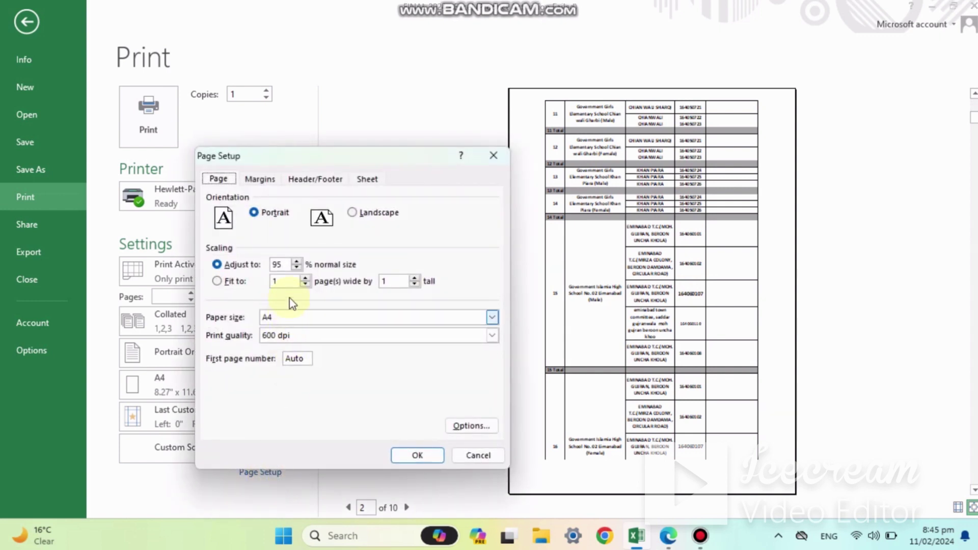
{"action": "left_click", "coordinate": [284, 264]}
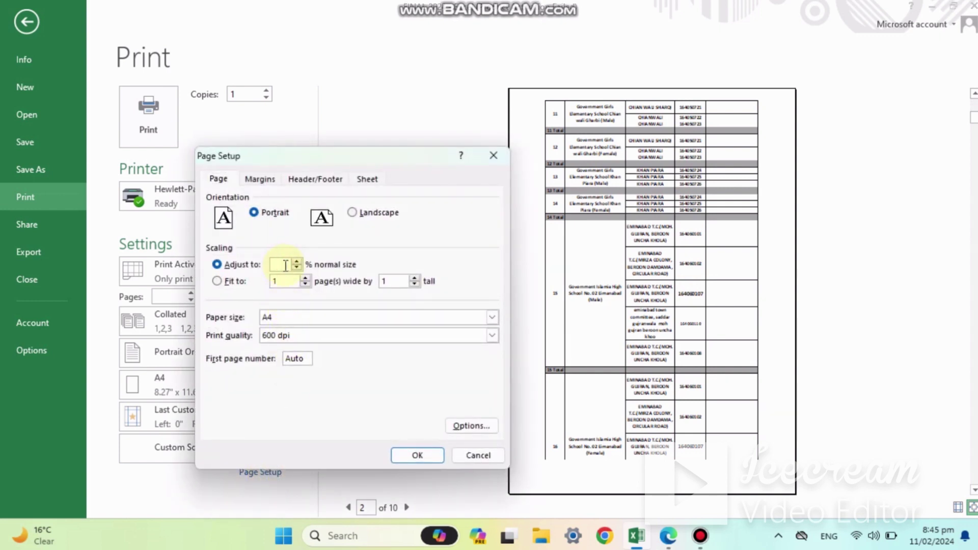
{"action": "type", "text": "100"}
{"action": "key", "text": "Return"}
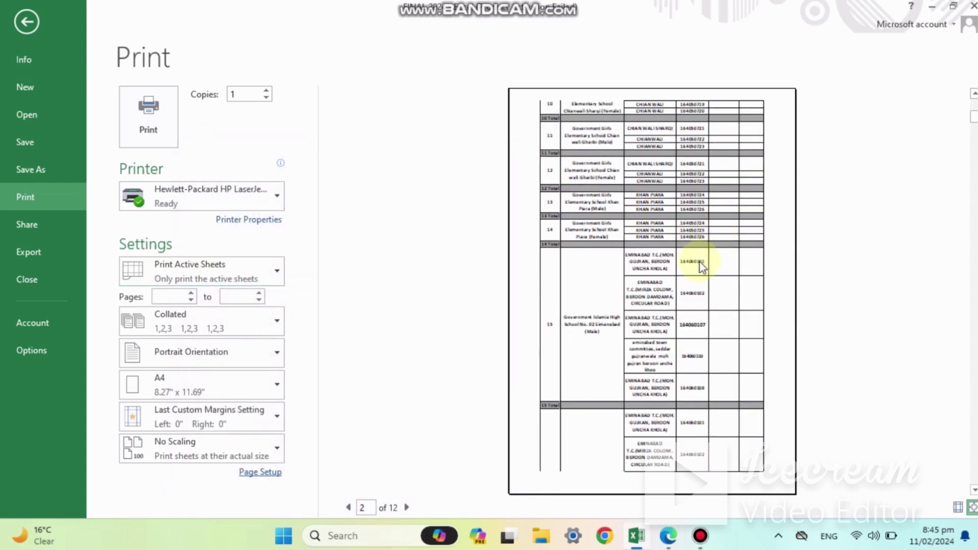
- Scroll through the 12-page portrait print preview
{"action": "scroll", "coordinate": [701, 266], "scroll_direction": "up", "scroll_amount": 1}
{"action": "scroll", "coordinate": [702, 265], "scroll_direction": "down", "scroll_amount": 2}
{"action": "scroll", "coordinate": [701, 266], "scroll_direction": "down", "scroll_amount": 3}
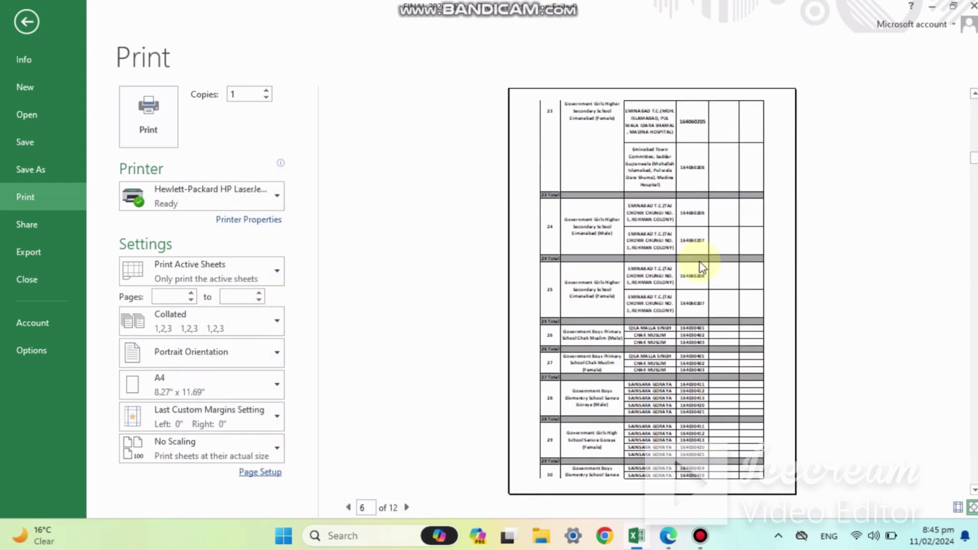
{"action": "scroll", "coordinate": [702, 266], "scroll_direction": "down", "scroll_amount": 2}
{"action": "scroll", "coordinate": [702, 265], "scroll_direction": "down", "scroll_amount": 4}
{"action": "scroll", "coordinate": [702, 265], "scroll_direction": "down", "scroll_amount": 3}
{"action": "scroll", "coordinate": [702, 266], "scroll_direction": "down", "scroll_amount": 3}
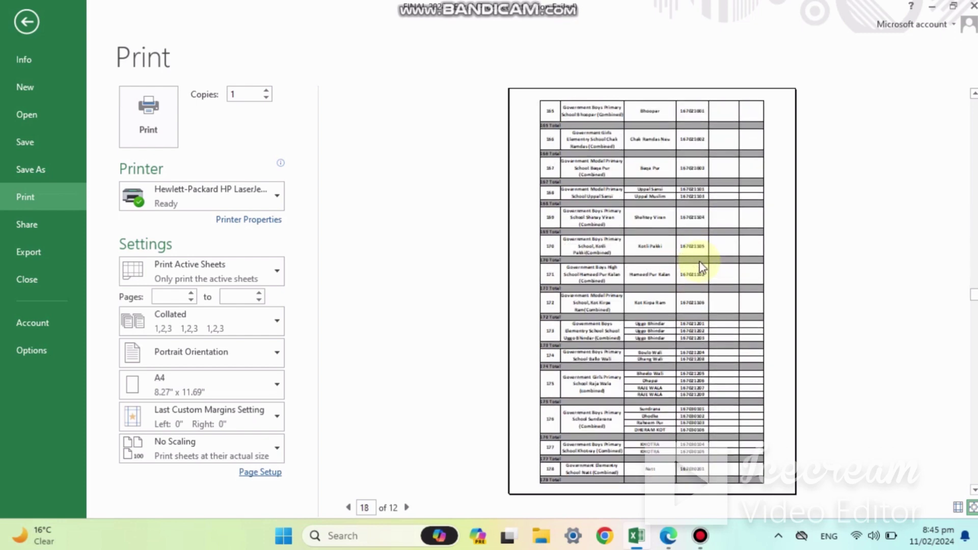
{"action": "scroll", "coordinate": [702, 265], "scroll_direction": "down", "scroll_amount": 3}
{"action": "scroll", "coordinate": [698, 261], "scroll_direction": "down", "scroll_amount": 2}
{"action": "scroll", "coordinate": [698, 261], "scroll_direction": "up", "scroll_amount": 4}
{"action": "scroll", "coordinate": [698, 260], "scroll_direction": "up", "scroll_amount": 3}
{"action": "scroll", "coordinate": [698, 260], "scroll_direction": "up", "scroll_amount": 3}
{"action": "scroll", "coordinate": [698, 260], "scroll_direction": "up", "scroll_amount": 3}
{"action": "scroll", "coordinate": [698, 260], "scroll_direction": "up", "scroll_amount": 2}
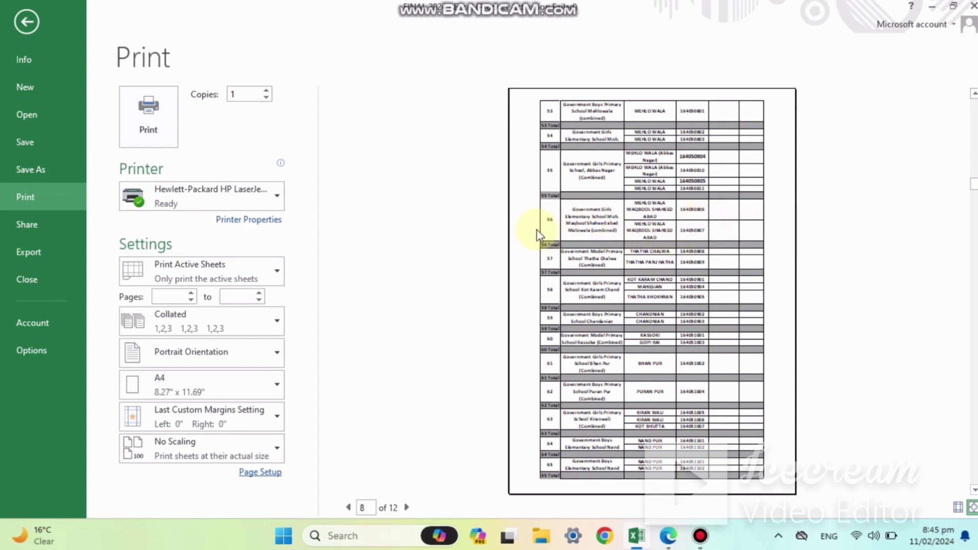
- Save a PDF copy named FINAL 2024 into Downloads, choosing PDF as the file type
{"action": "left_click", "coordinate": [60, 175]}
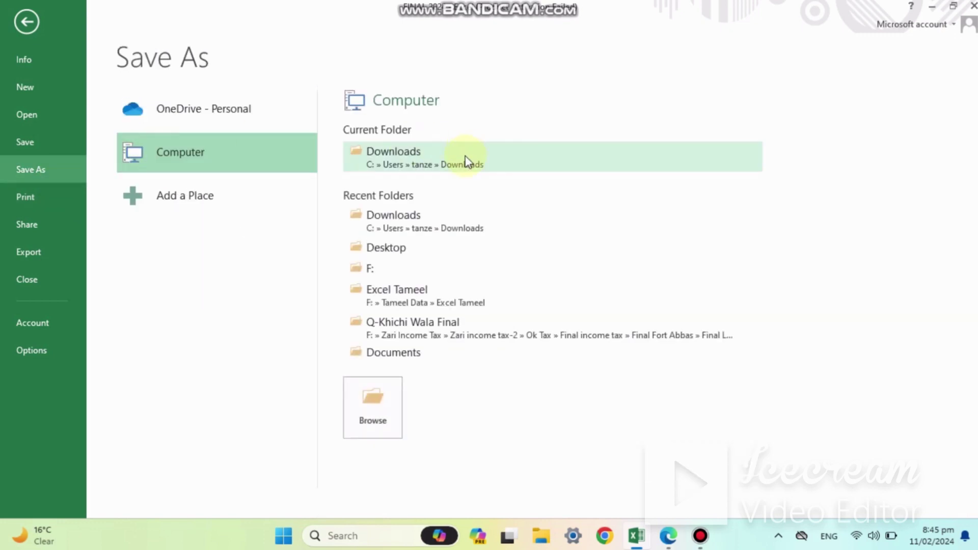
{"action": "left_click", "coordinate": [465, 162]}
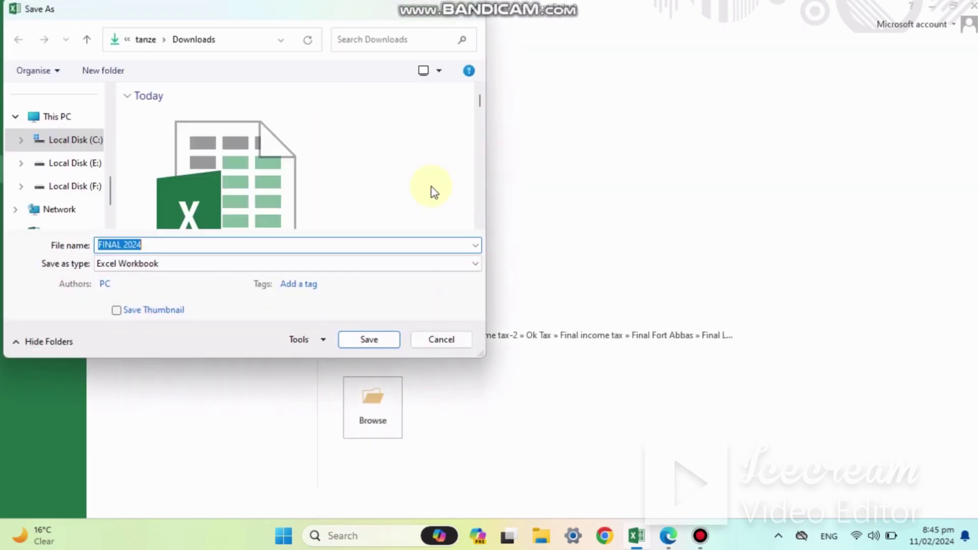
{"action": "left_click", "coordinate": [301, 265]}
{"action": "left_click", "coordinate": [300, 266]}
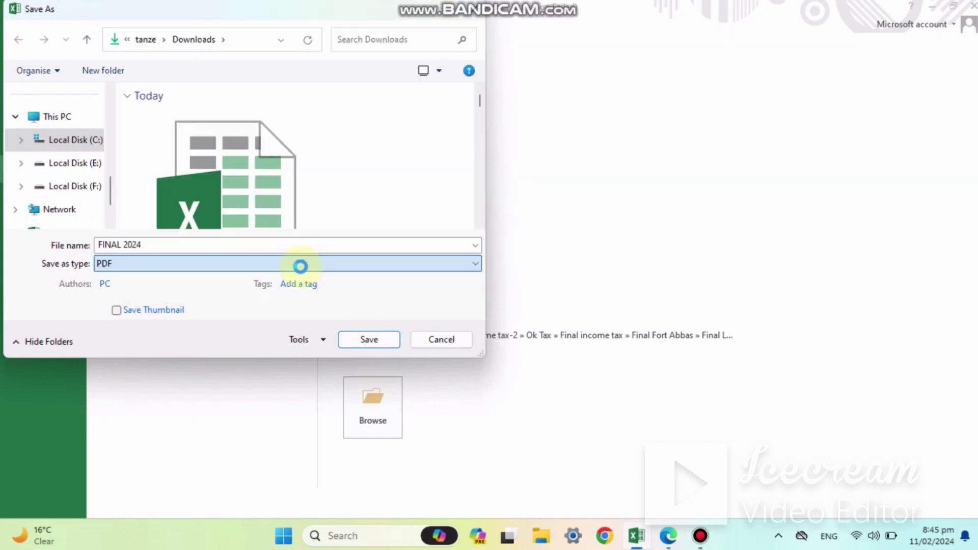
{"action": "left_click", "coordinate": [371, 398]}
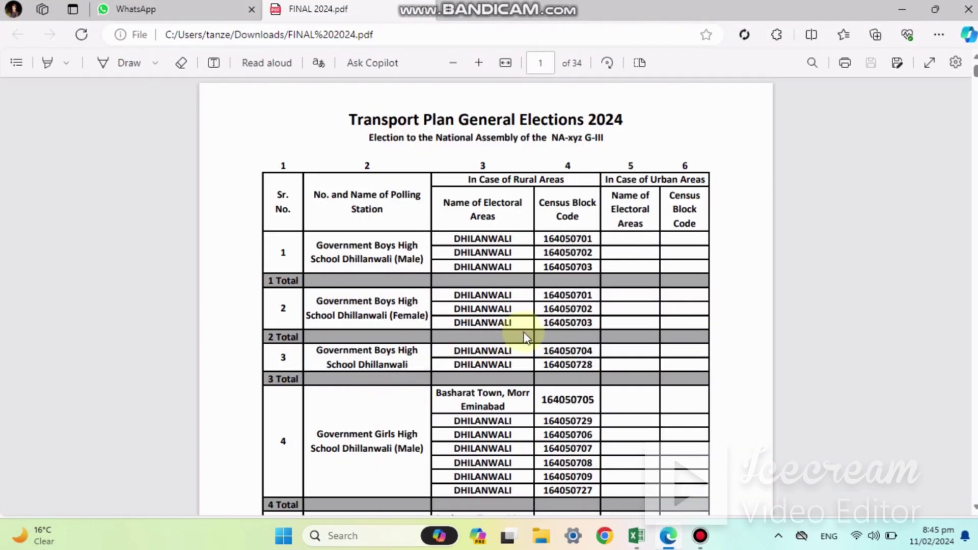
- Scroll through FINAL 2024.pdf in Edge to polling stations 17 and 18, noting missing header rows
{"action": "scroll", "coordinate": [527, 337], "scroll_direction": "down", "scroll_amount": 3}
{"action": "scroll", "coordinate": [527, 338], "scroll_direction": "down", "scroll_amount": 2}
{"action": "scroll", "coordinate": [527, 337], "scroll_direction": "up", "scroll_amount": 5}
{"action": "scroll", "coordinate": [678, 326], "scroll_direction": "down", "scroll_amount": 5}
{"action": "scroll", "coordinate": [698, 322], "scroll_direction": "down", "scroll_amount": 3}
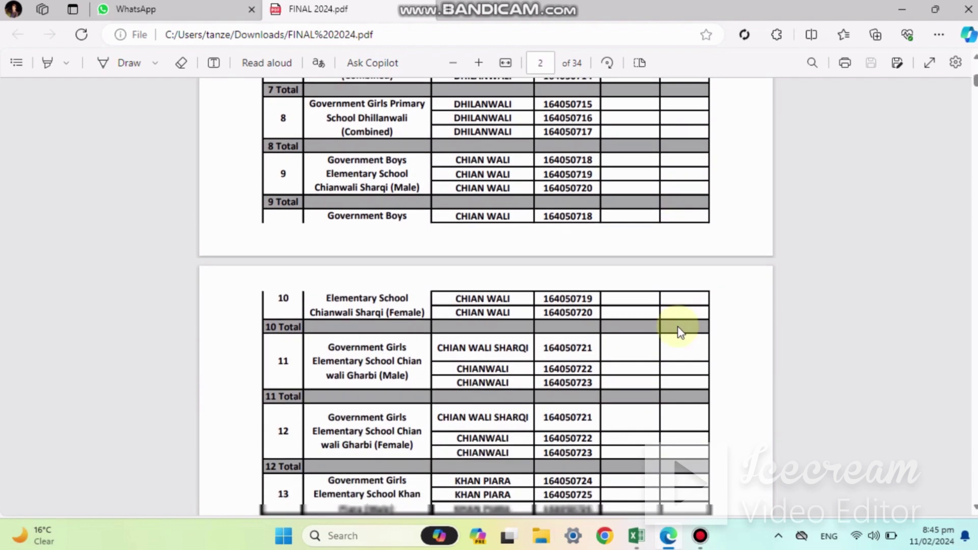
{"action": "scroll", "coordinate": [679, 332], "scroll_direction": "down", "scroll_amount": 2}
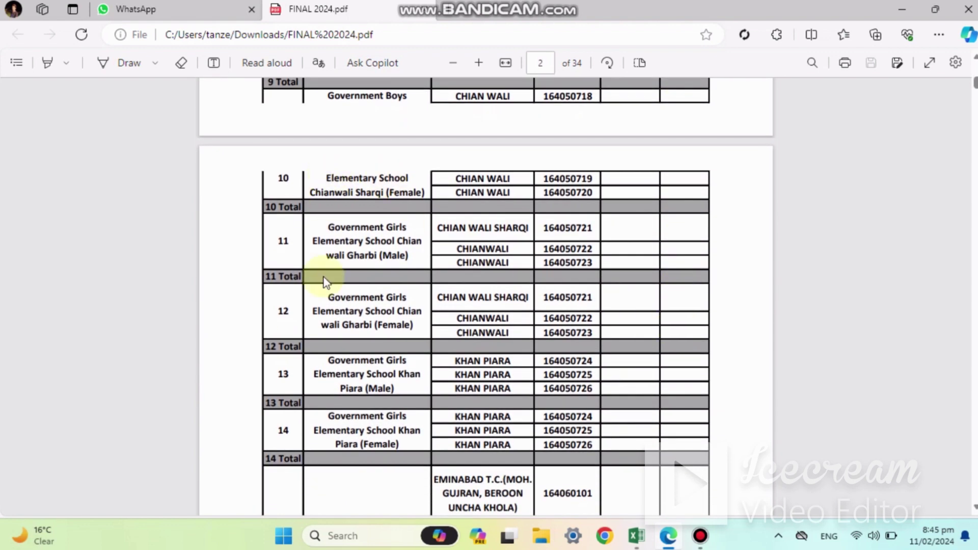
{"action": "scroll", "coordinate": [327, 279], "scroll_direction": "up", "scroll_amount": 10}
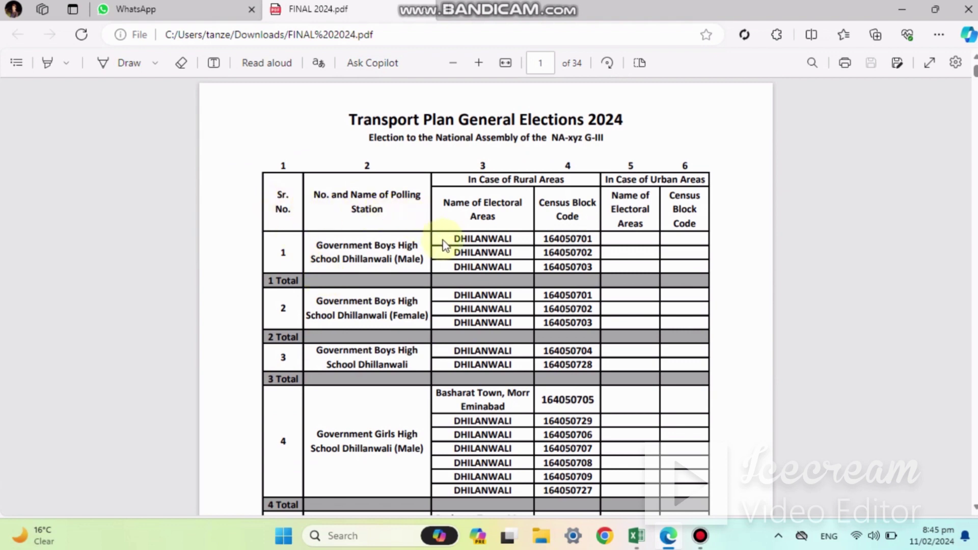
{"action": "scroll", "coordinate": [555, 262], "scroll_direction": "down", "scroll_amount": 5}
{"action": "scroll", "coordinate": [554, 265], "scroll_direction": "down", "scroll_amount": 5}
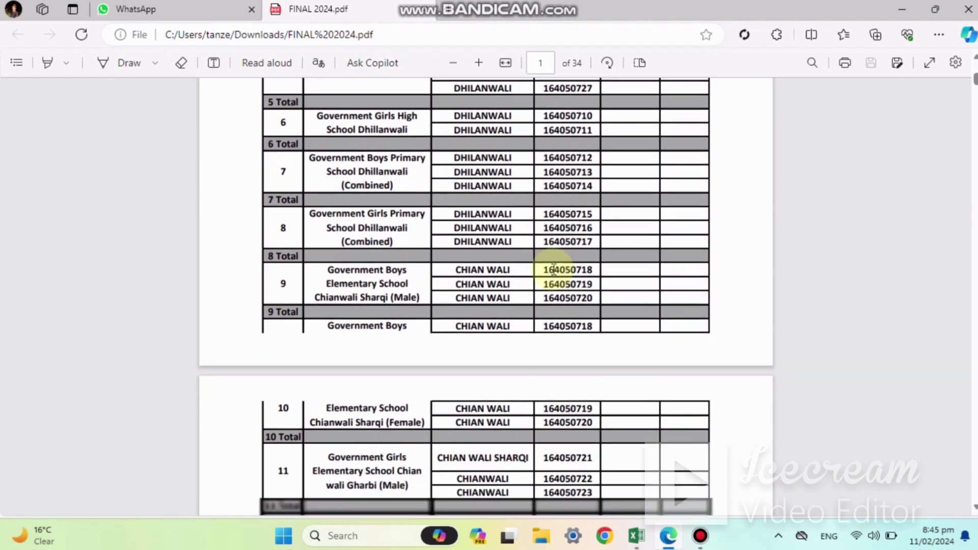
{"action": "scroll", "coordinate": [360, 346], "scroll_direction": "down", "scroll_amount": 1}
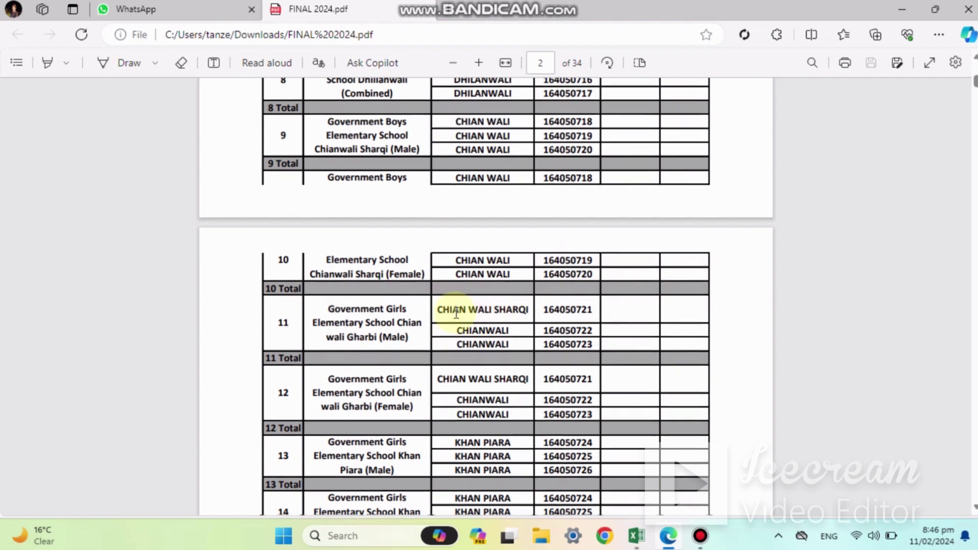
{"action": "scroll", "coordinate": [448, 308], "scroll_direction": "down", "scroll_amount": 7}
{"action": "scroll", "coordinate": [459, 306], "scroll_direction": "down", "scroll_amount": 6}
{"action": "scroll", "coordinate": [356, 254], "scroll_direction": "down", "scroll_amount": 7}
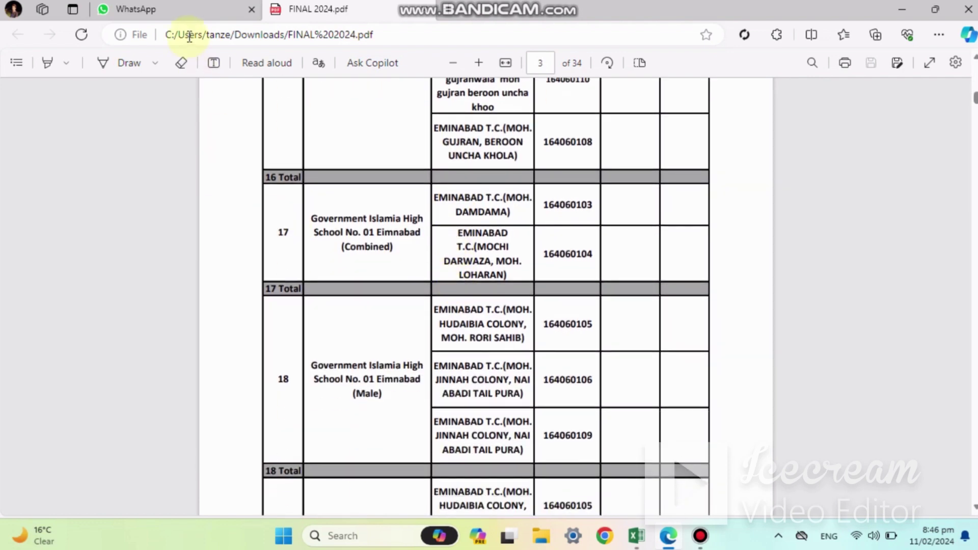
- Set rows $1:$6 as print titles repeating at the top of every page
{"action": "left_click", "coordinate": [632, 537]}
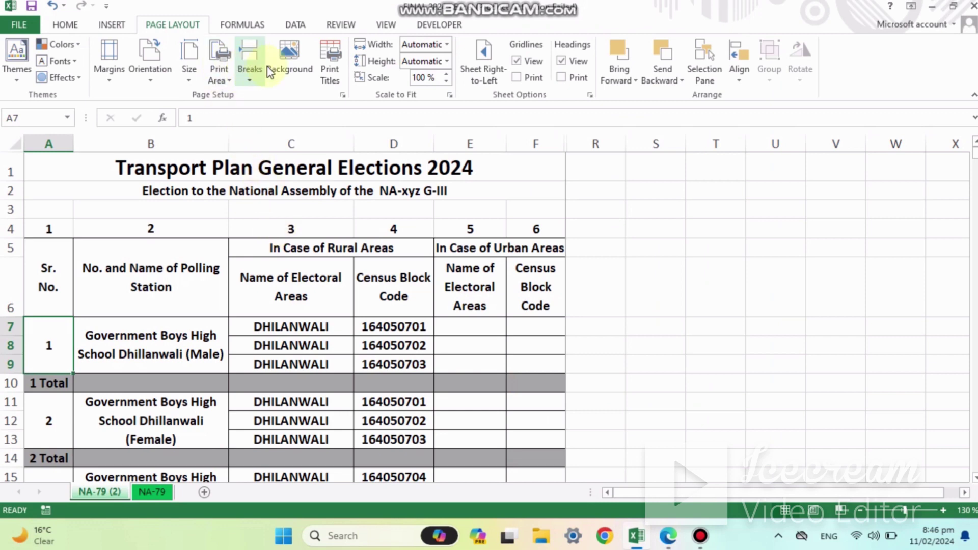
{"action": "left_click", "coordinate": [330, 76]}
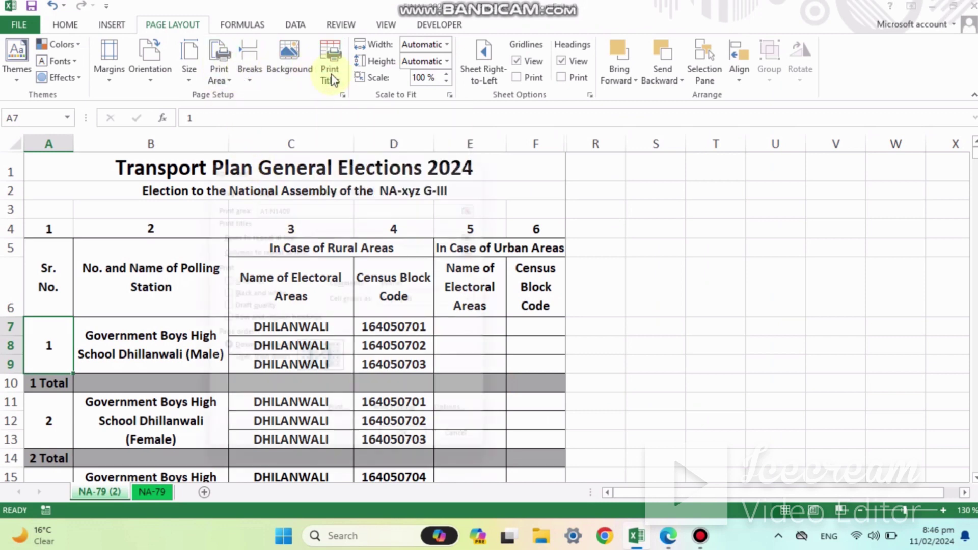
{"action": "left_click", "coordinate": [491, 231]}
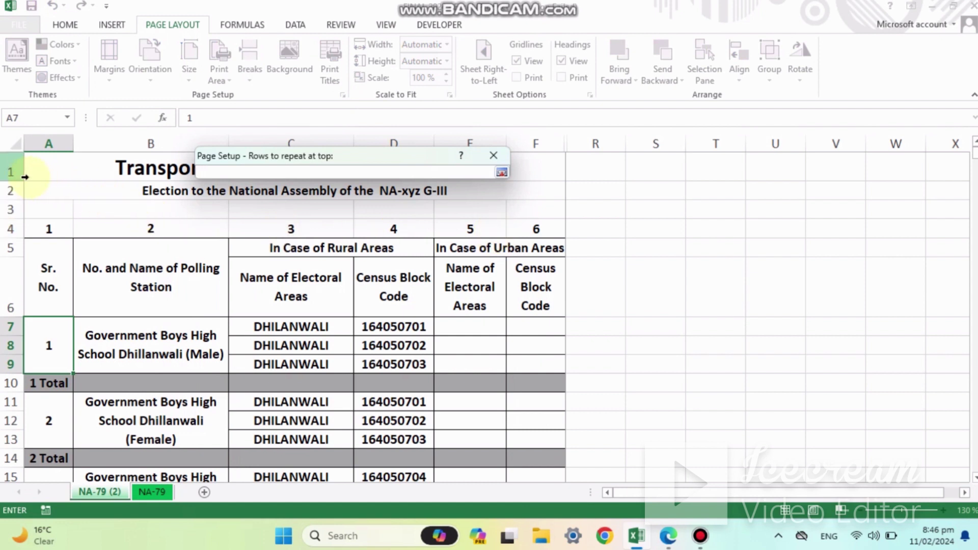
{"action": "left_click", "coordinate": [13, 171]}
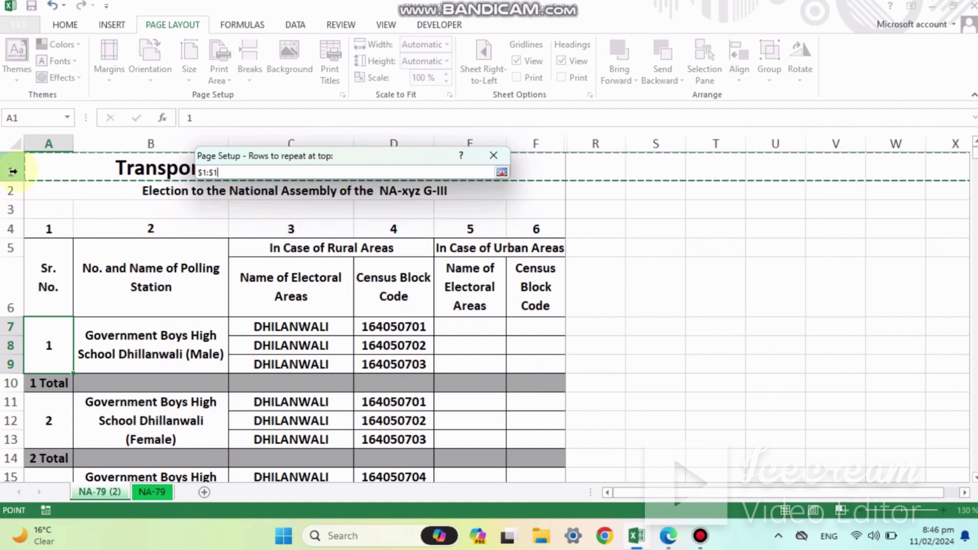
{"action": "key", "text": "shift+Down"}
{"action": "key", "text": "shift+Down"}
{"action": "key", "text": "shift+Down"}
{"action": "key", "text": "shift+Down"}
{"action": "key", "text": "shift+Down"}
{"action": "key", "text": "shift+Down"}
{"action": "key", "text": "shift+Down"}
{"action": "key", "text": "shift+Up"}
{"action": "key", "text": "shift+Up"}
{"action": "key", "text": "shift+Up"}
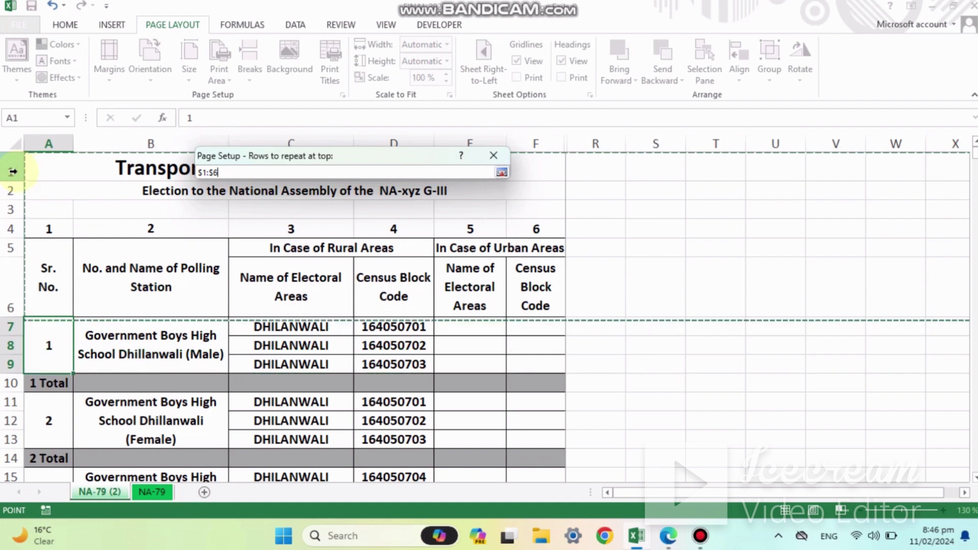
{"action": "left_click", "coordinate": [501, 173]}
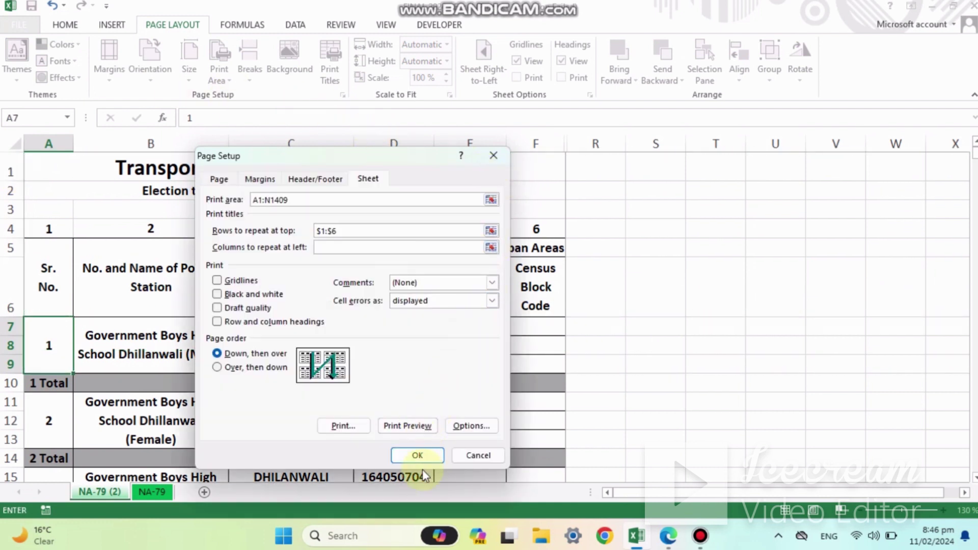
{"action": "left_click", "coordinate": [431, 458]}
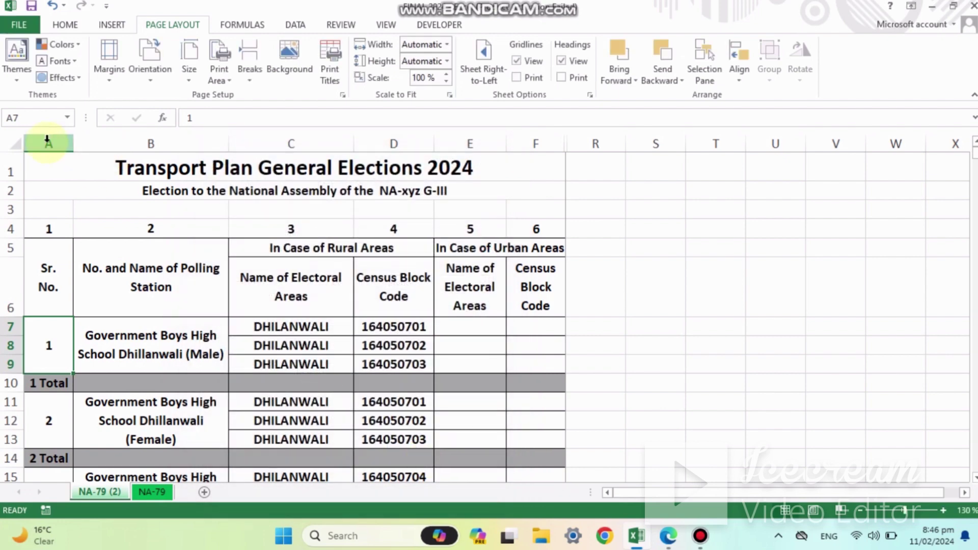
- Scroll through the 18-page print preview
{"action": "key", "text": "ctrl+p"}
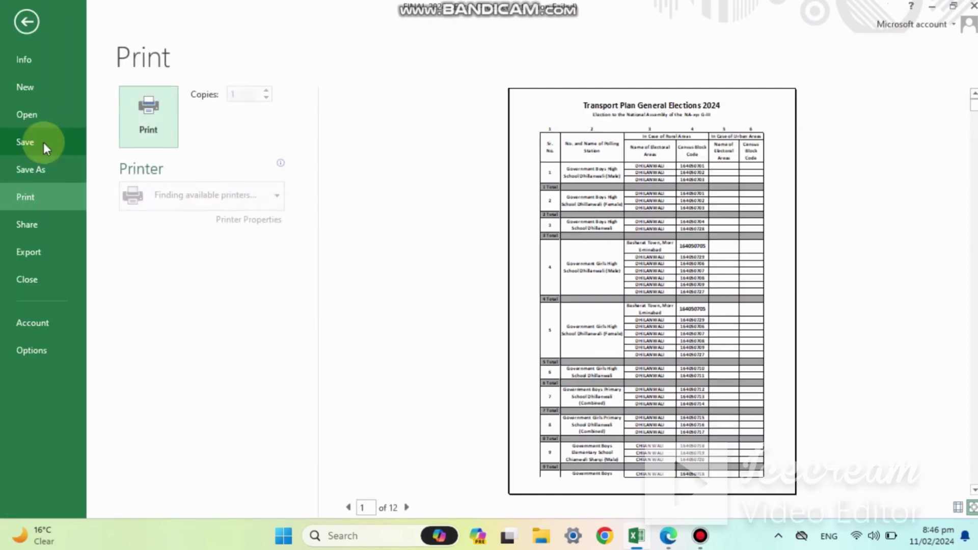
{"action": "scroll", "coordinate": [611, 241], "scroll_direction": "down", "scroll_amount": 3}
{"action": "scroll", "coordinate": [609, 240], "scroll_direction": "down", "scroll_amount": 2}
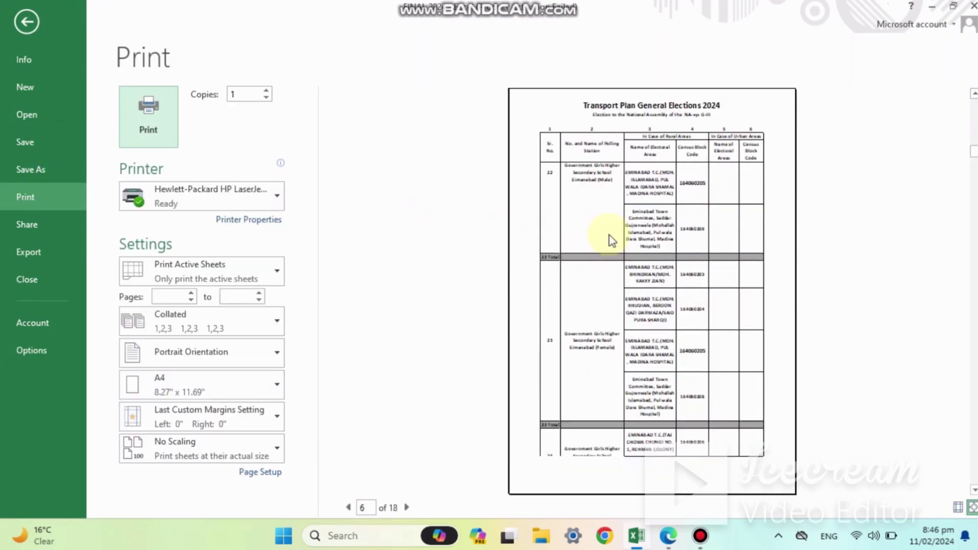
{"action": "scroll", "coordinate": [606, 237], "scroll_direction": "down", "scroll_amount": 3}
{"action": "scroll", "coordinate": [650, 138], "scroll_direction": "down", "scroll_amount": 2}
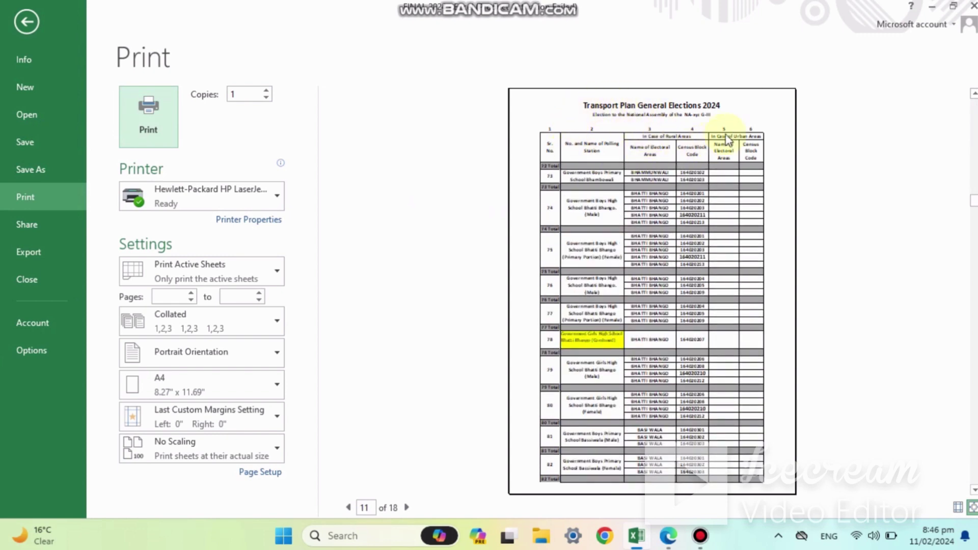
- Save as PDF named FINAL 2024 in Downloads, confirming replacement of the existing file
{"action": "left_click", "coordinate": [31, 174]}
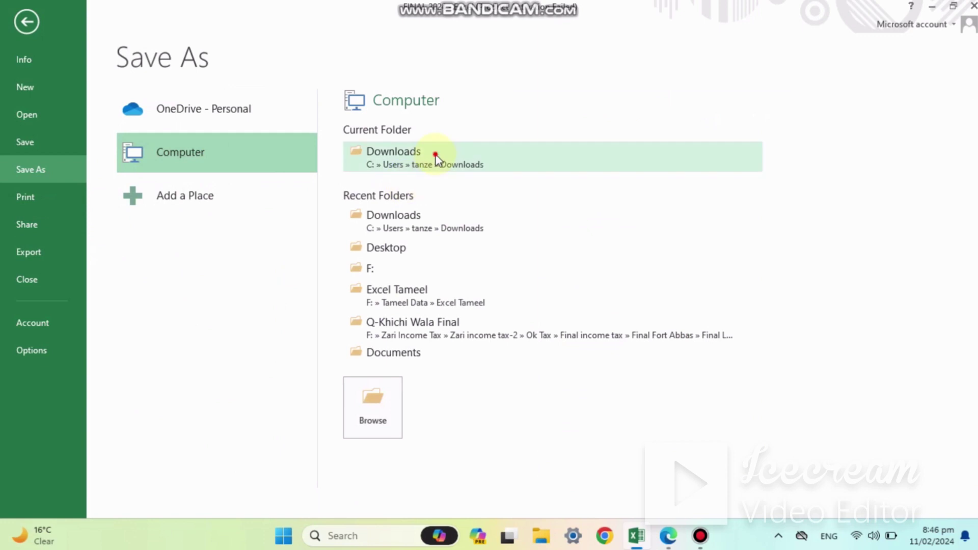
{"action": "left_click", "coordinate": [436, 157]}
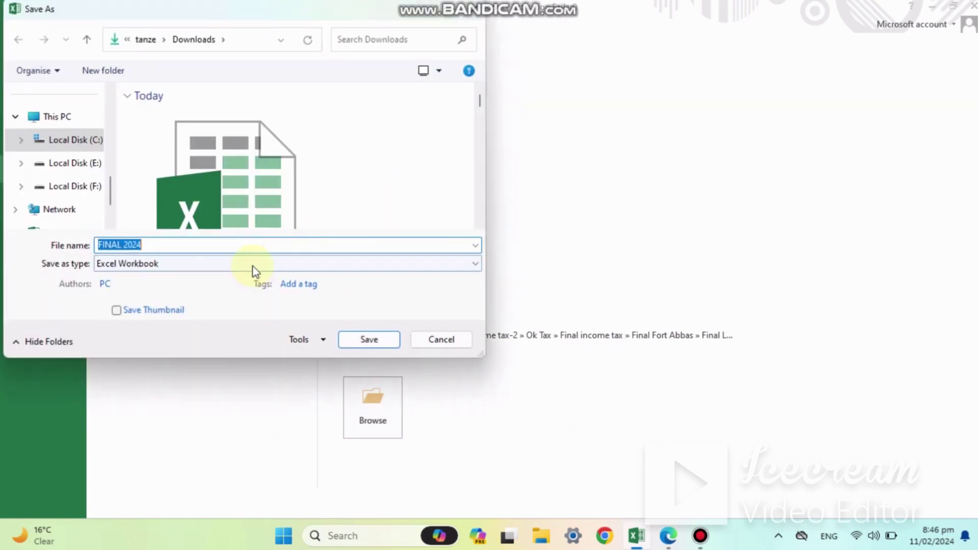
{"action": "left_click", "coordinate": [255, 264]}
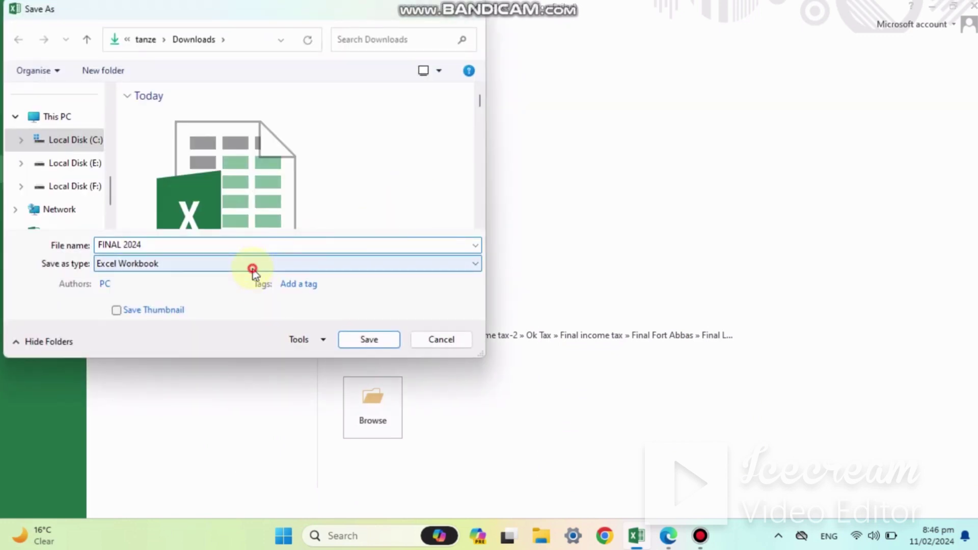
{"action": "left_click", "coordinate": [253, 262]}
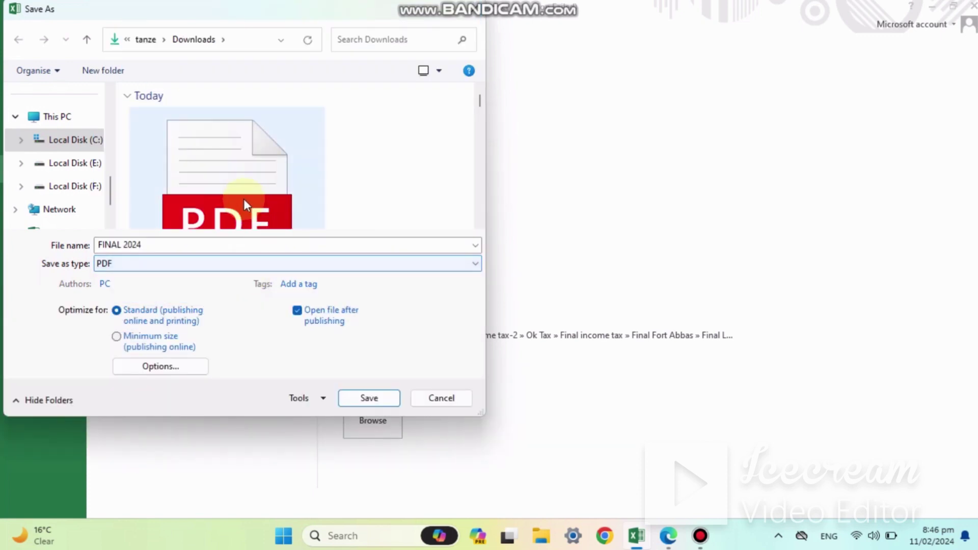
{"action": "left_click", "coordinate": [368, 400]}
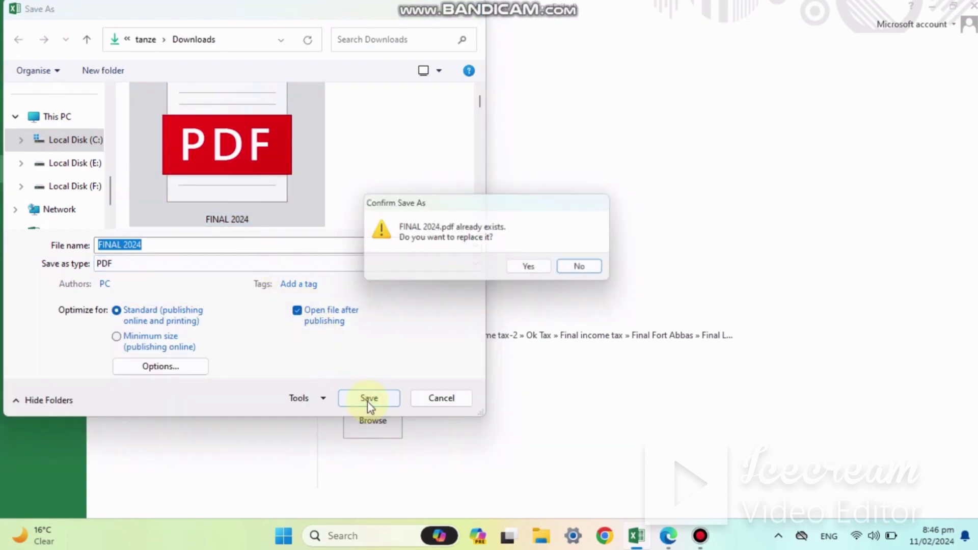
{"action": "left_click", "coordinate": [533, 270]}
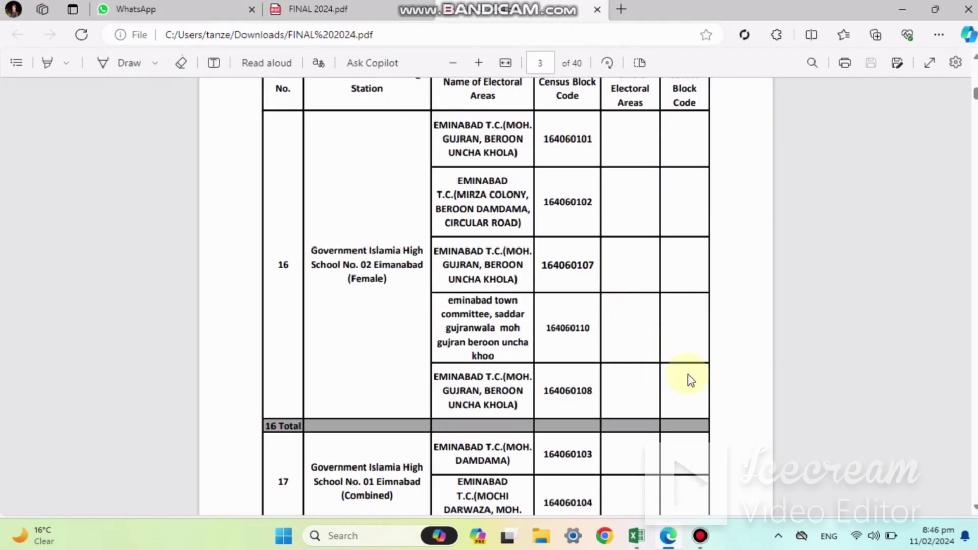
{"action": "scroll", "coordinate": [688, 377], "scroll_direction": "down", "scroll_amount": 2}
{"action": "scroll", "coordinate": [690, 381], "scroll_direction": "down", "scroll_amount": 10}
{"action": "scroll", "coordinate": [691, 380], "scroll_direction": "down", "scroll_amount": 7}
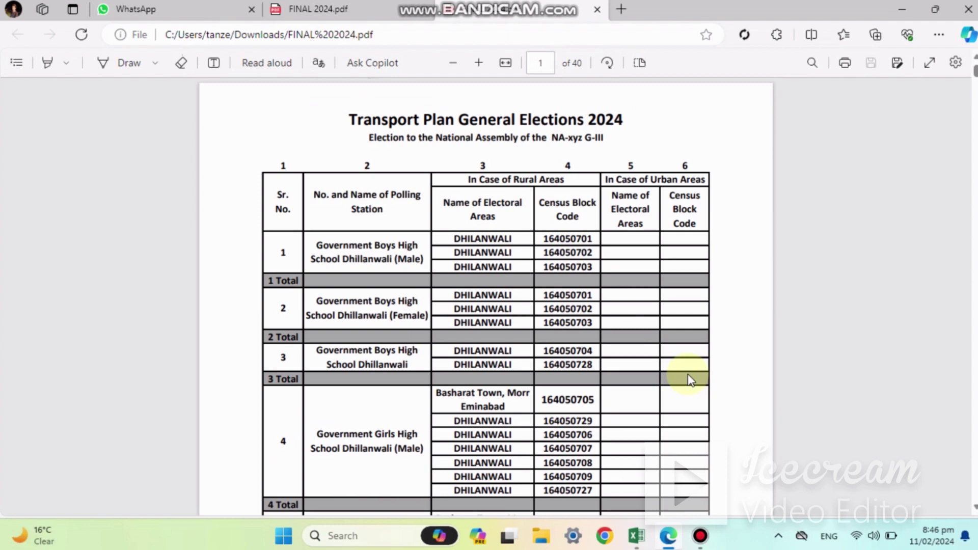
{"action": "scroll", "coordinate": [690, 380], "scroll_direction": "down", "scroll_amount": 9}
{"action": "scroll", "coordinate": [684, 377], "scroll_direction": "down", "scroll_amount": 2}
{"action": "scroll", "coordinate": [689, 376], "scroll_direction": "down", "scroll_amount": 2}
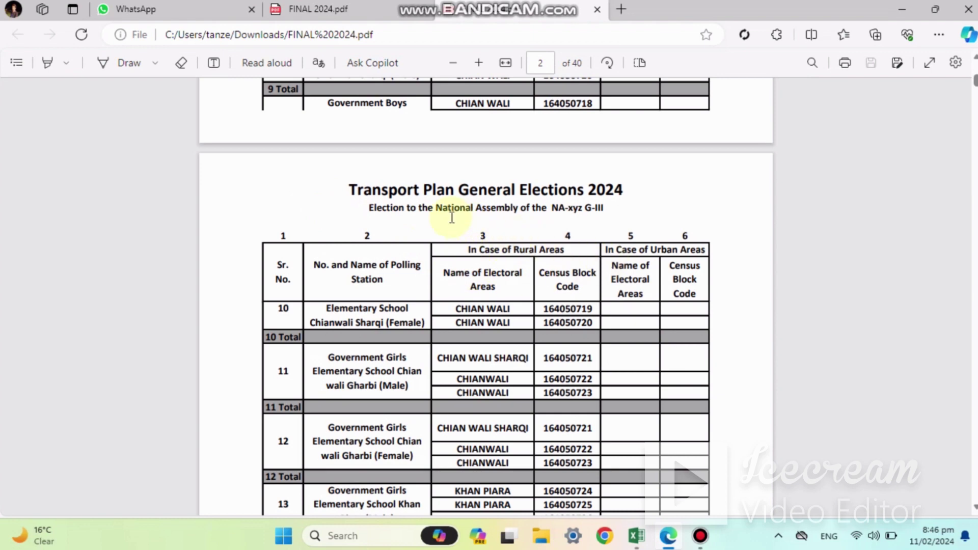
{"action": "scroll", "coordinate": [481, 285], "scroll_direction": "down", "scroll_amount": 7}
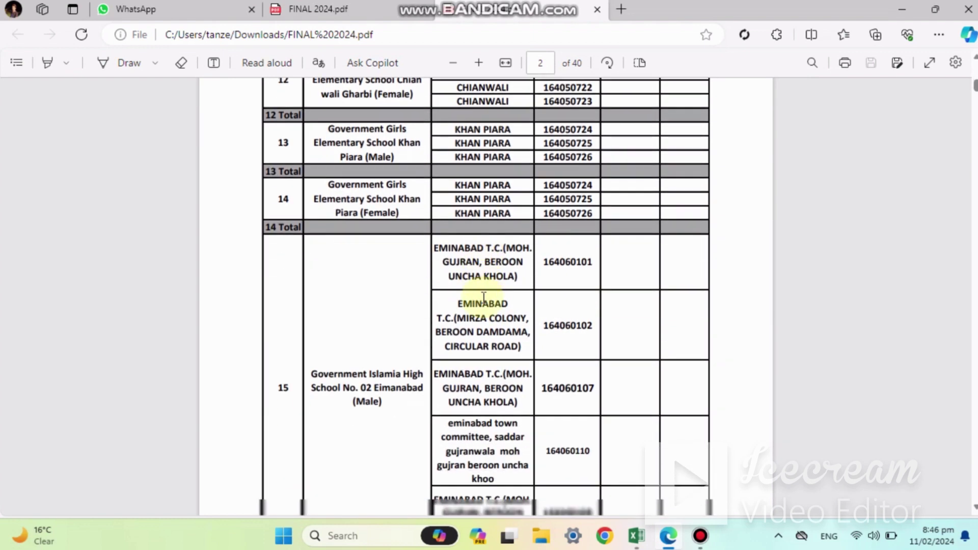
{"action": "scroll", "coordinate": [481, 290], "scroll_direction": "down", "scroll_amount": 3}
{"action": "scroll", "coordinate": [483, 298], "scroll_direction": "down", "scroll_amount": 2}
{"action": "scroll", "coordinate": [483, 298], "scroll_direction": "down", "scroll_amount": 1}
{"action": "scroll", "coordinate": [483, 298], "scroll_direction": "down", "scroll_amount": 3}
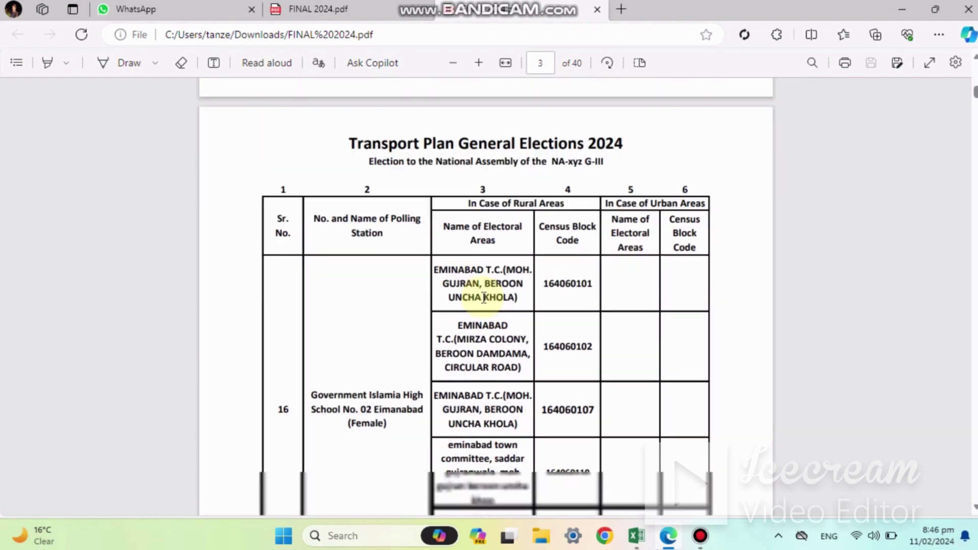
{"action": "scroll", "coordinate": [484, 297], "scroll_direction": "down", "scroll_amount": 3}
{"action": "scroll", "coordinate": [483, 298], "scroll_direction": "down", "scroll_amount": 5}
{"action": "scroll", "coordinate": [483, 298], "scroll_direction": "up", "scroll_amount": 5}
{"action": "scroll", "coordinate": [509, 315], "scroll_direction": "up", "scroll_amount": 10}
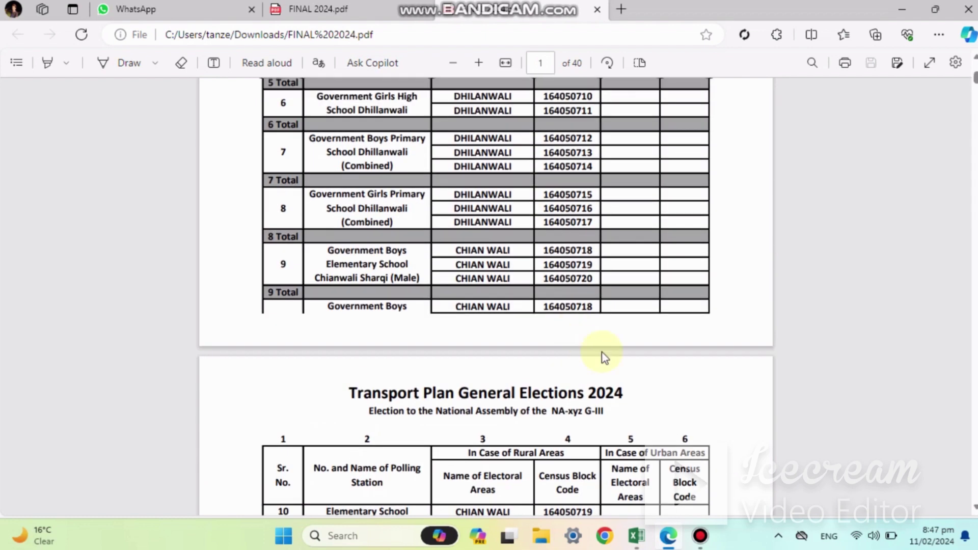
{"action": "mouse_move", "coordinate": [636, 535]}
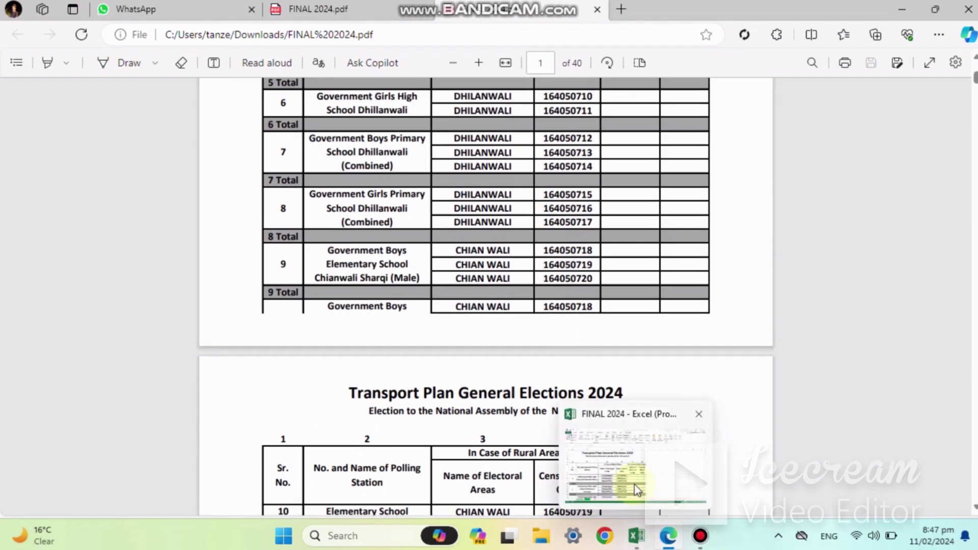
{"action": "left_click", "coordinate": [636, 489]}
- Browse down the table, selecting the Census Block Code header and serial number 5 cells
{"action": "left_click", "coordinate": [374, 305]}
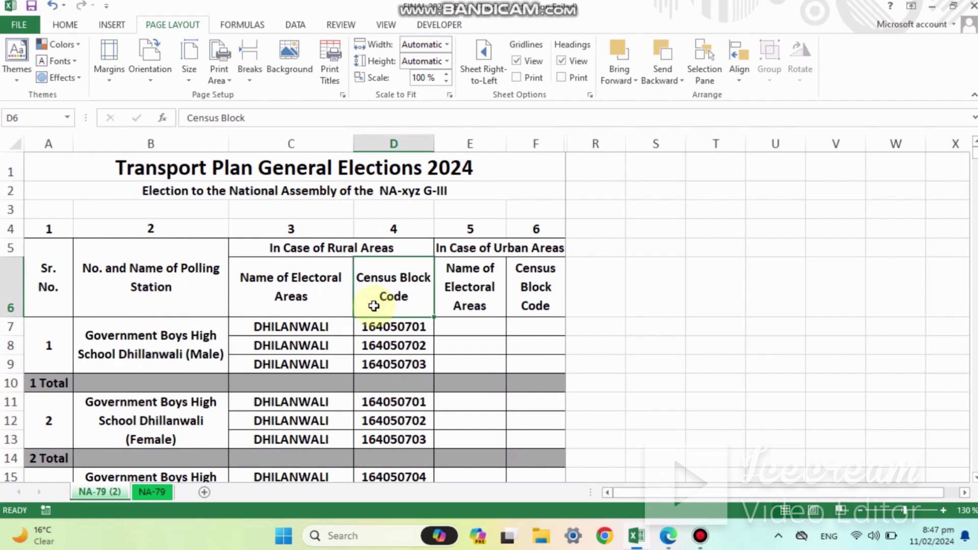
{"action": "scroll", "coordinate": [374, 305], "scroll_direction": "down", "scroll_amount": 1}
{"action": "scroll", "coordinate": [373, 306], "scroll_direction": "down", "scroll_amount": 5}
{"action": "scroll", "coordinate": [374, 305], "scroll_direction": "down", "scroll_amount": 2}
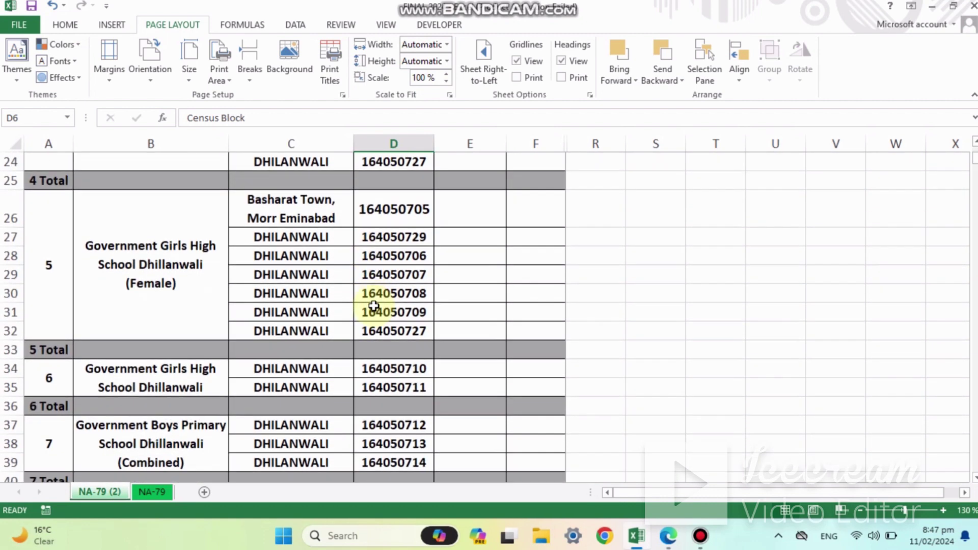
{"action": "scroll", "coordinate": [374, 305], "scroll_direction": "down", "scroll_amount": 1}
{"action": "scroll", "coordinate": [374, 306], "scroll_direction": "down", "scroll_amount": 1}
{"action": "scroll", "coordinate": [373, 306], "scroll_direction": "up", "scroll_amount": 2}
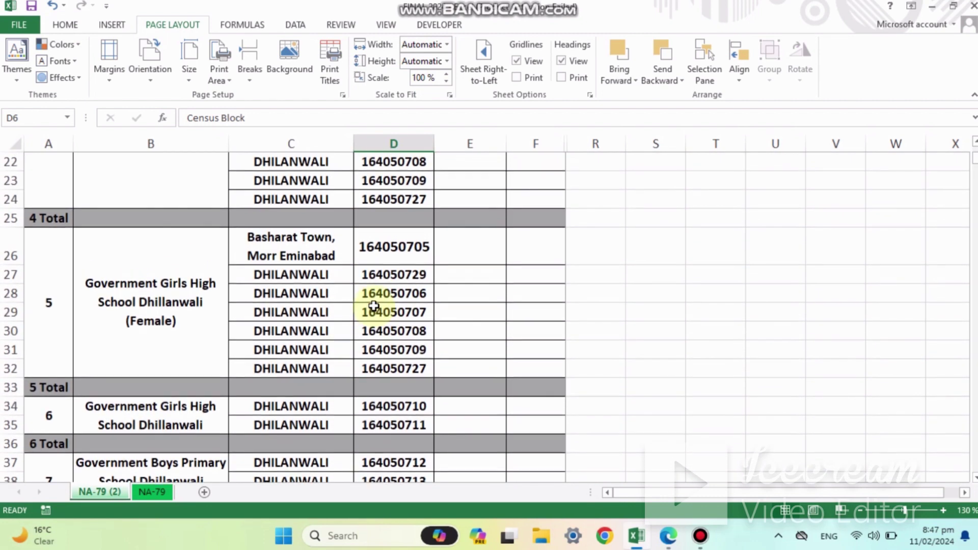
{"action": "left_click", "coordinate": [66, 353]}
{"action": "scroll", "coordinate": [66, 353], "scroll_direction": "up", "scroll_amount": 2}
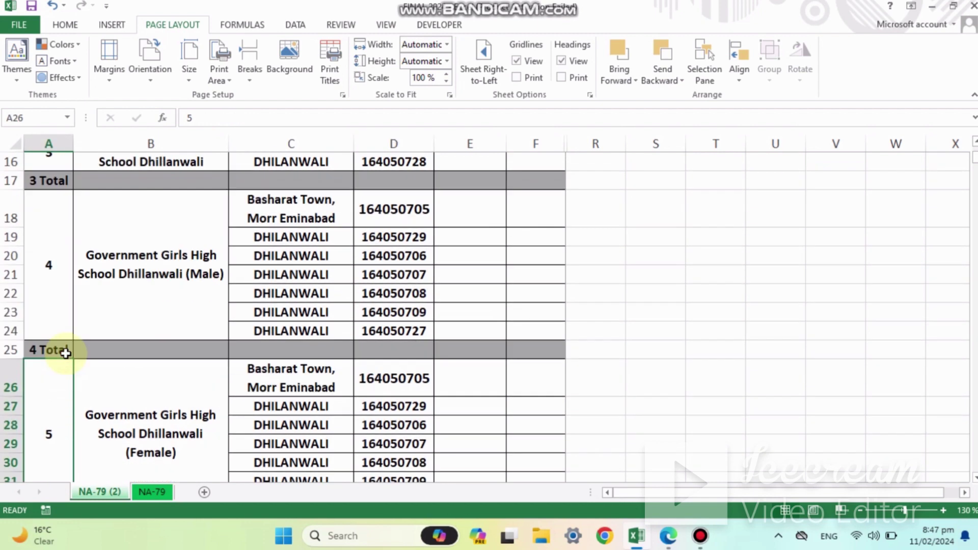
{"action": "scroll", "coordinate": [65, 354], "scroll_direction": "up", "scroll_amount": 5}
- Set A1 through row 40 (7 Total) as the print area and preview it
{"action": "left_click", "coordinate": [249, 171]}
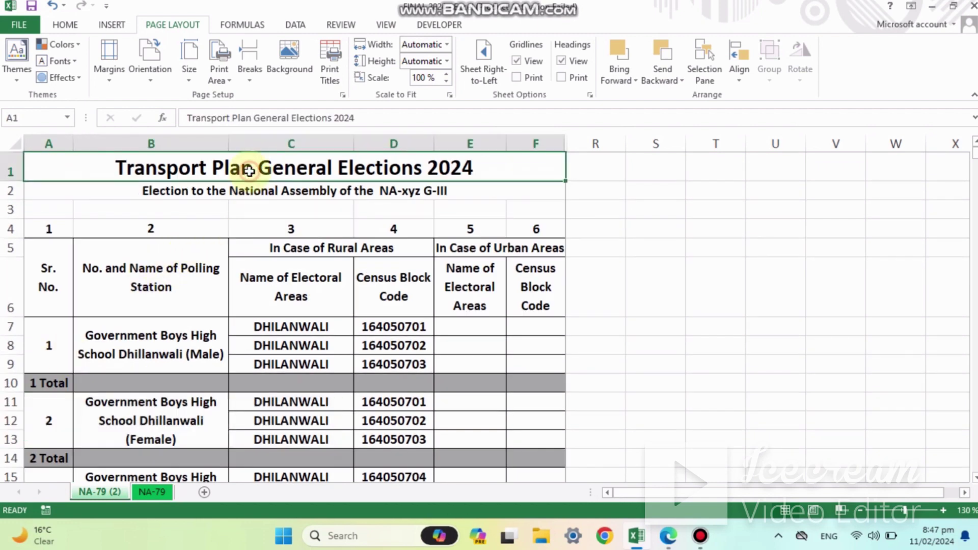
{"action": "key", "text": "shift+Down"}
{"action": "key", "text": "shift+Down"}
{"action": "key", "text": "shift+Down"}
{"action": "key", "text": "shift+Down"}
{"action": "key", "text": "shift+Down"}
{"action": "key", "text": "shift+Down"}
{"action": "key", "text": "shift+Down"}
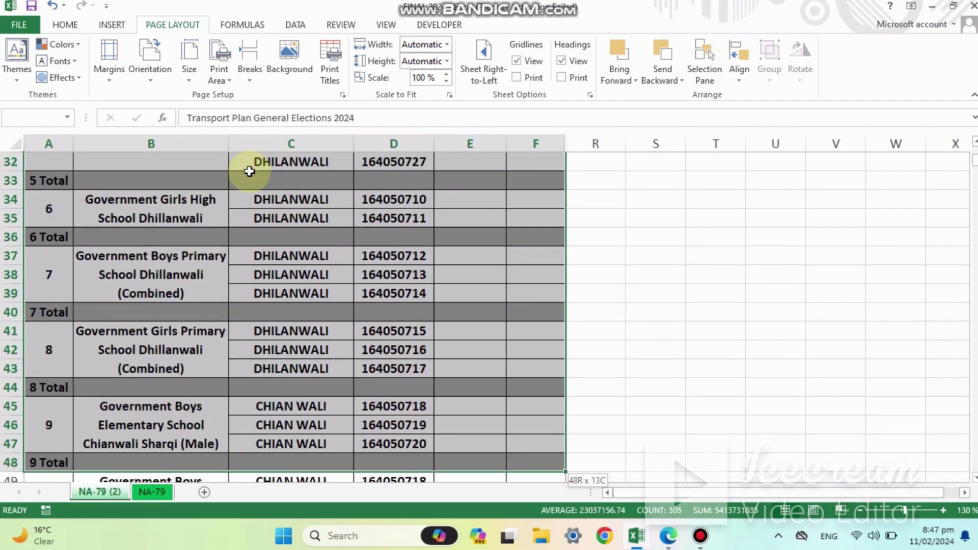
{"action": "key", "text": "shift+Up"}
{"action": "key", "text": "shift+Up"}
{"action": "key", "text": "shift+Up"}
{"action": "key", "text": "shift+Up"}
{"action": "key", "text": "shift+Up"}
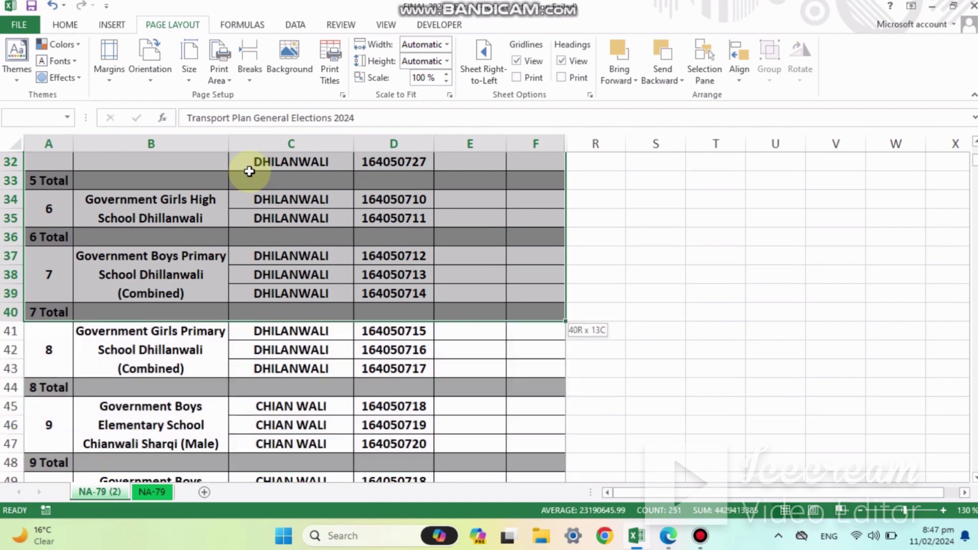
{"action": "key", "text": "shift+Up"}
{"action": "key", "text": "shift+Down"}
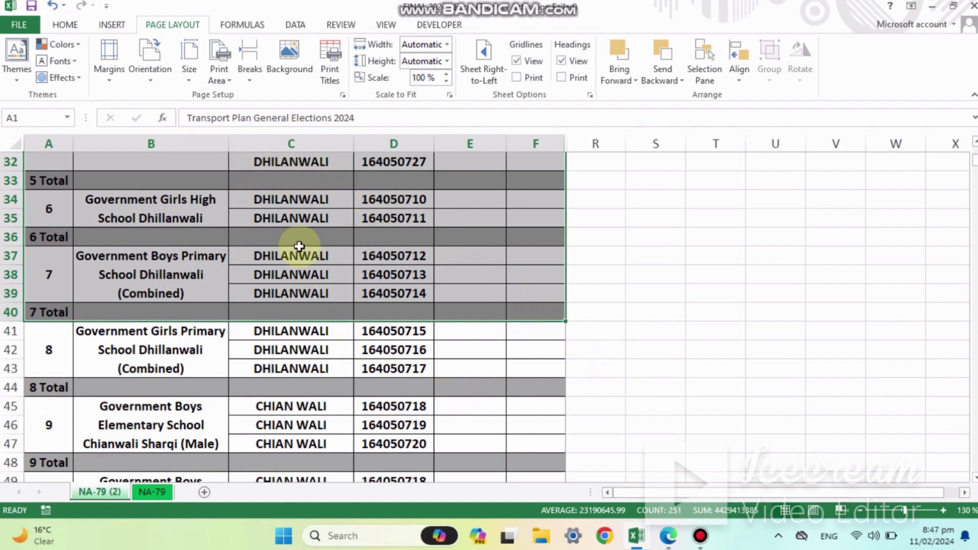
{"action": "left_click", "coordinate": [219, 69]}
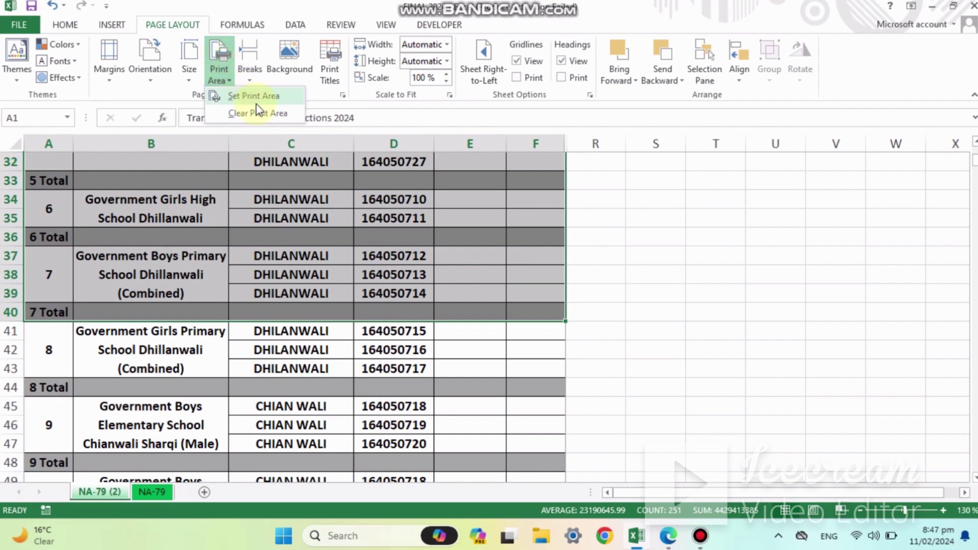
{"action": "left_click", "coordinate": [256, 100]}
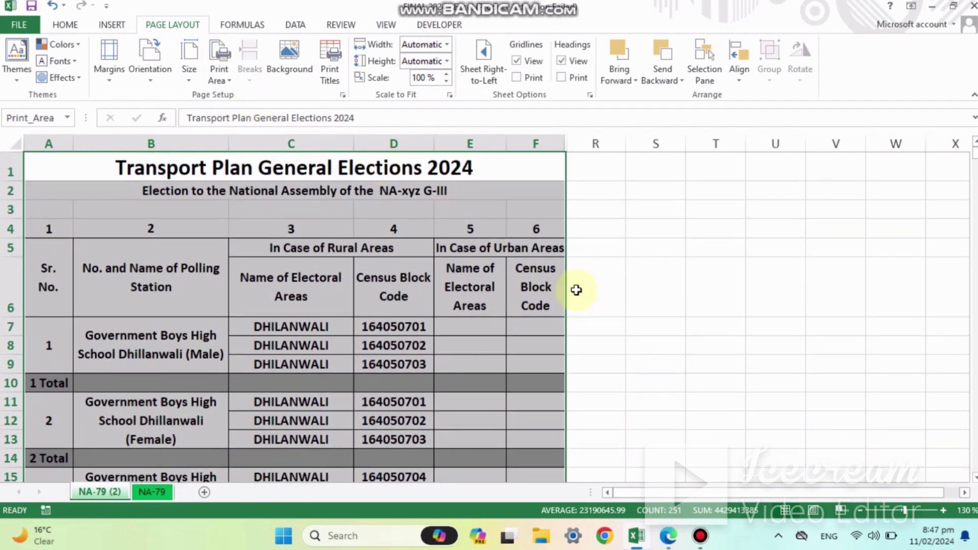
{"action": "key", "text": "ctrl+p"}
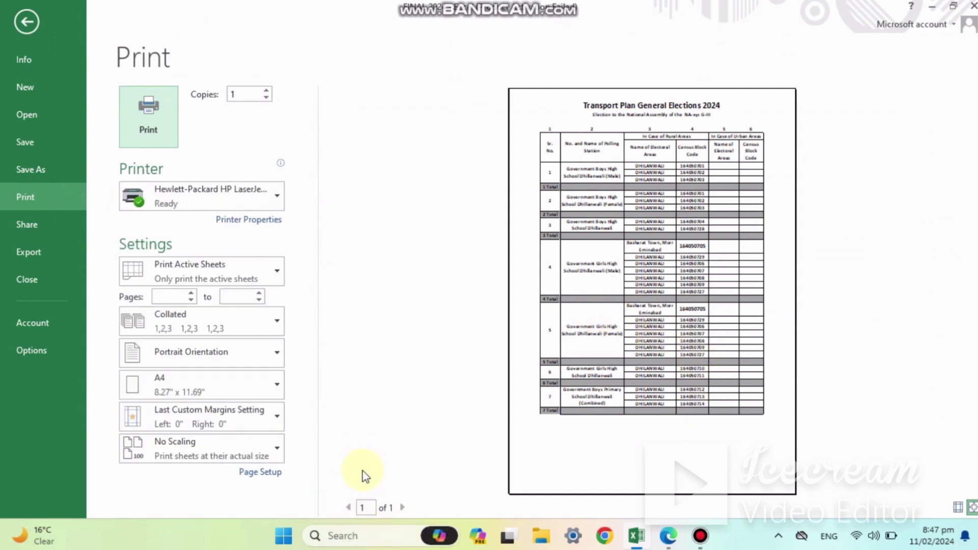
- Export the sheet as PDF to Downloads as FINAL 2024, overwriting the existing FINAL 2024.pdf
{"action": "left_click", "coordinate": [24, 173]}
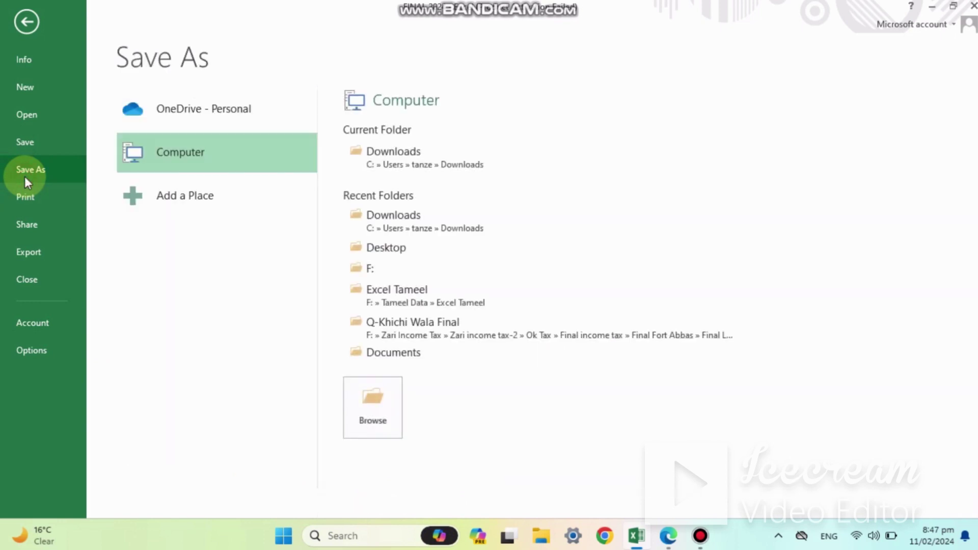
{"action": "left_click", "coordinate": [419, 149]}
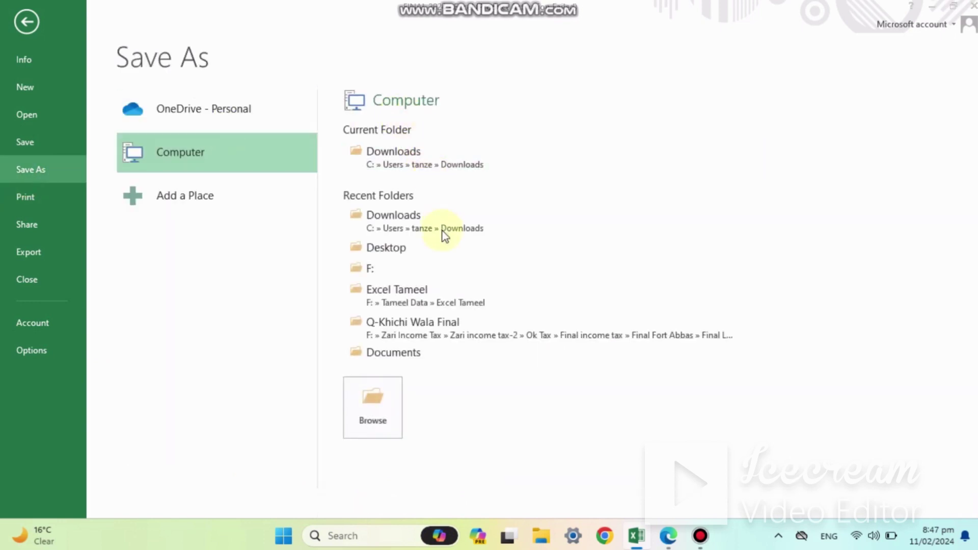
{"action": "left_click", "coordinate": [369, 265]}
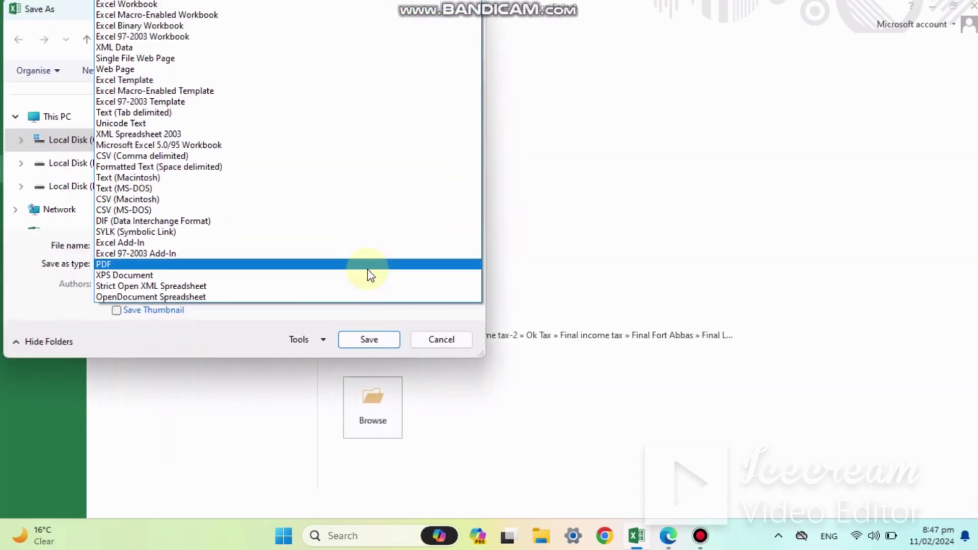
{"action": "left_click", "coordinate": [367, 265]}
{"action": "left_click", "coordinate": [249, 212]}
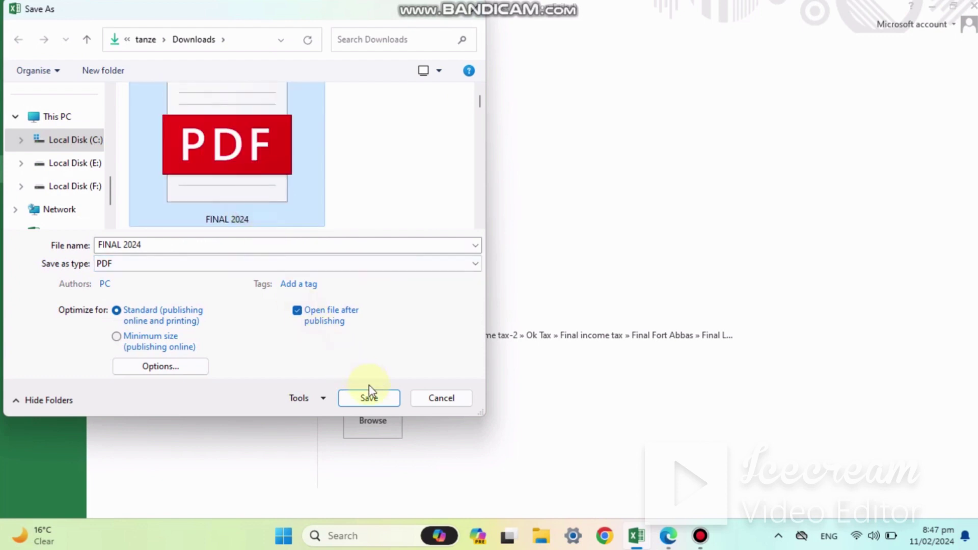
{"action": "left_click", "coordinate": [369, 398]}
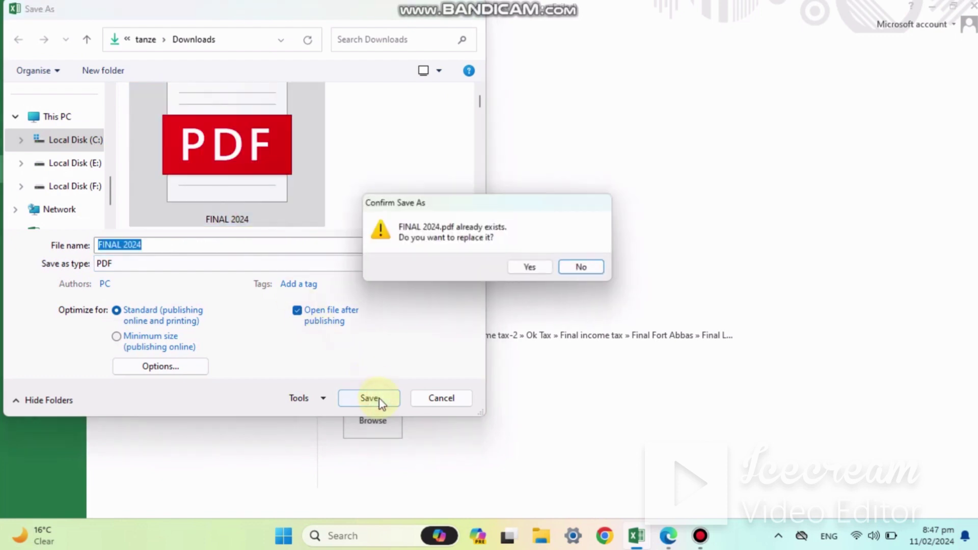
{"action": "left_click", "coordinate": [527, 273]}
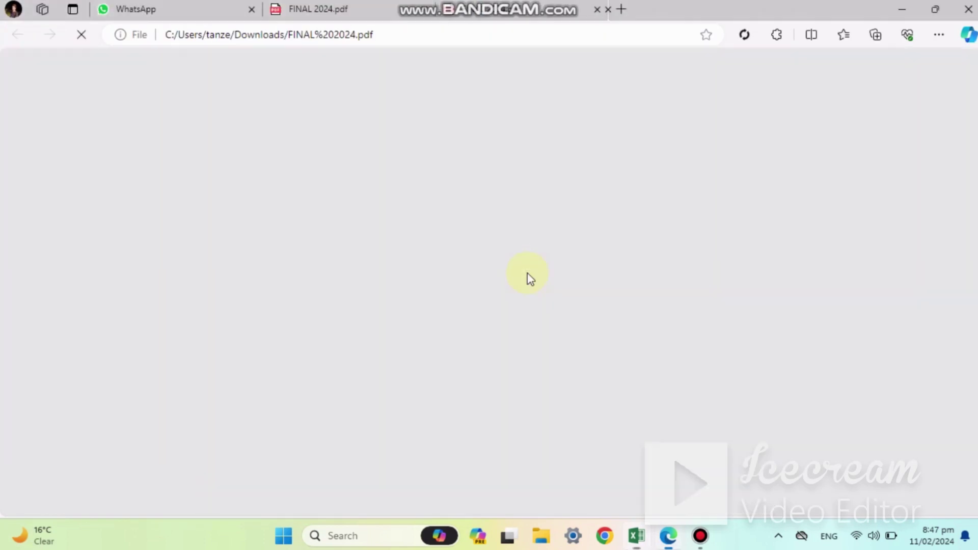
- Scroll through the exported FINAL 2024.pdf in Edge, then return to the Excel workbook
{"action": "scroll", "coordinate": [617, 293], "scroll_direction": "up", "scroll_amount": 5}
{"action": "scroll", "coordinate": [618, 298], "scroll_direction": "down", "scroll_amount": 2}
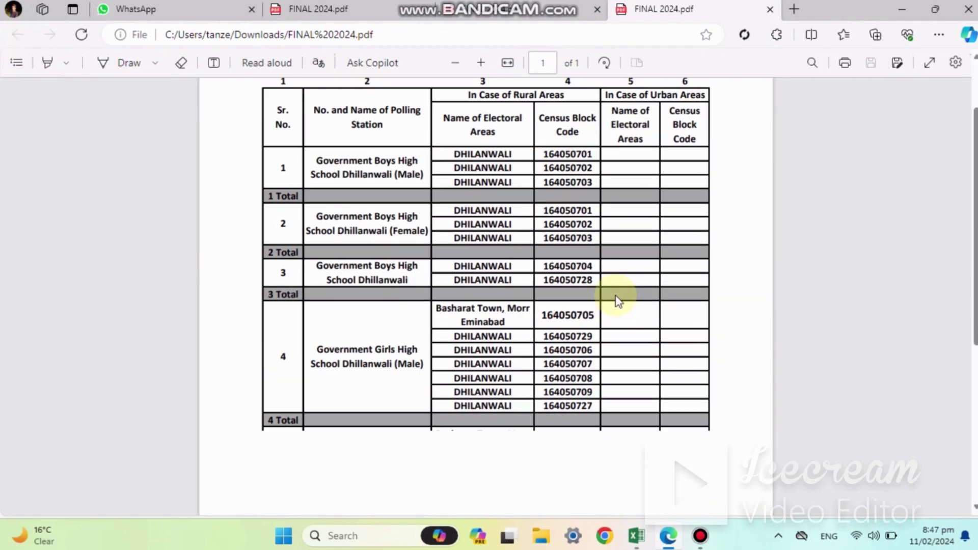
{"action": "scroll", "coordinate": [617, 300], "scroll_direction": "down", "scroll_amount": 5}
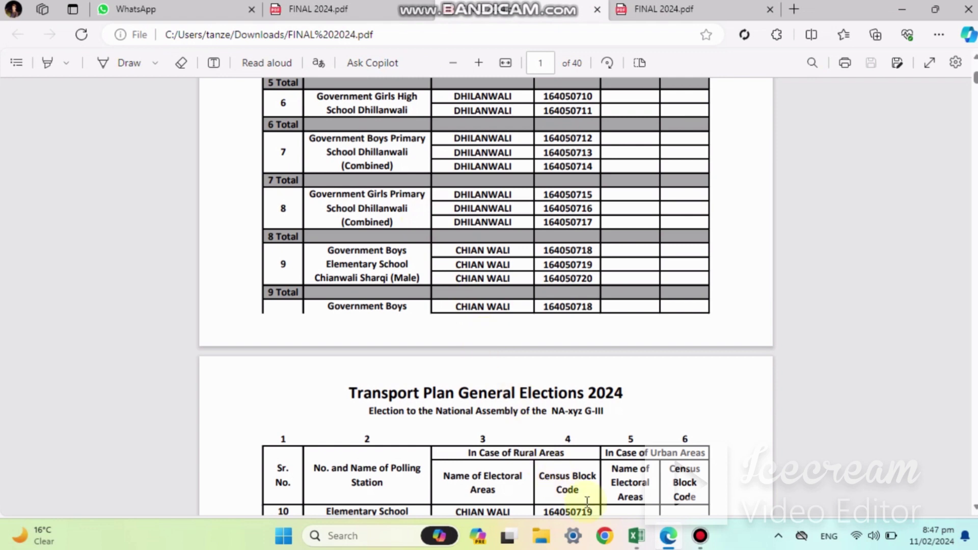
{"action": "left_click", "coordinate": [636, 536]}
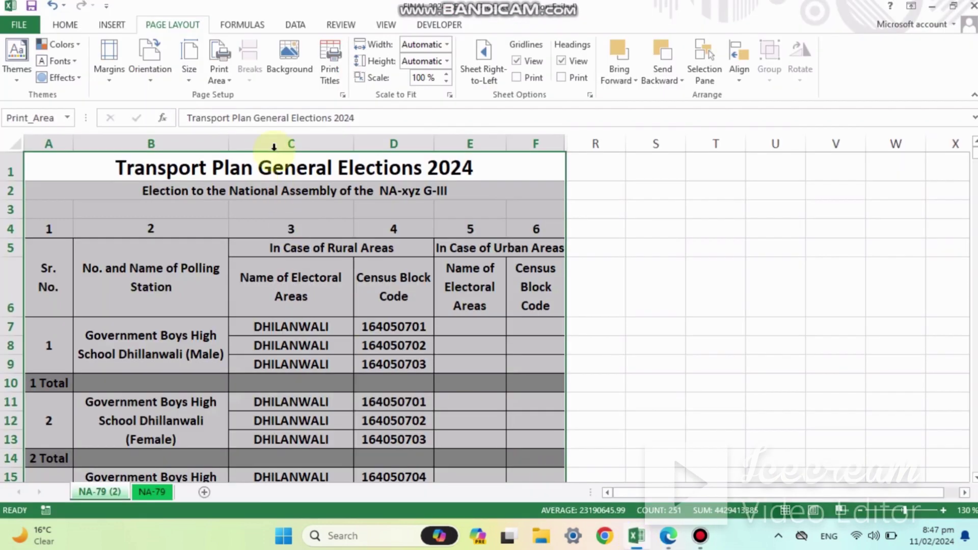
- Clear the print area from the Transport Plan sheet
{"action": "left_click", "coordinate": [219, 74]}
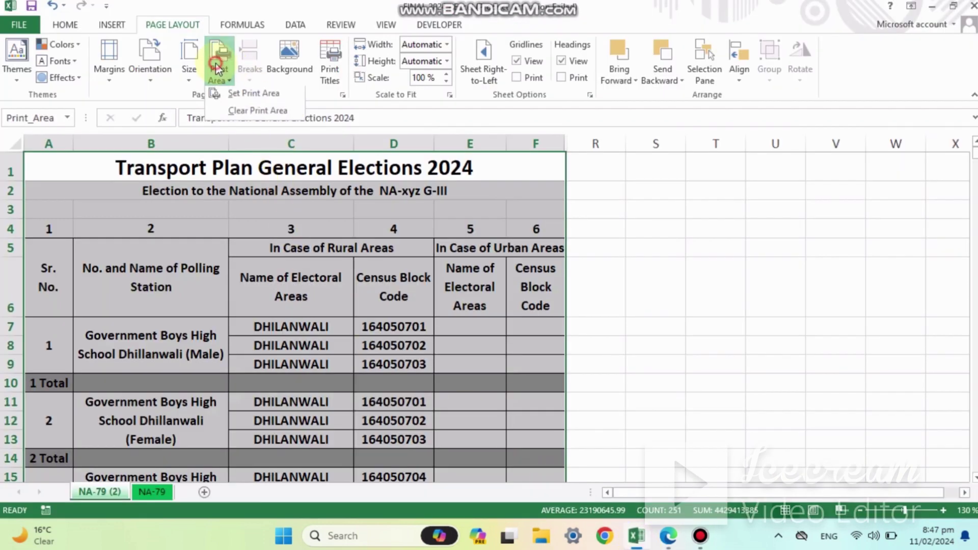
{"action": "left_click", "coordinate": [249, 113]}
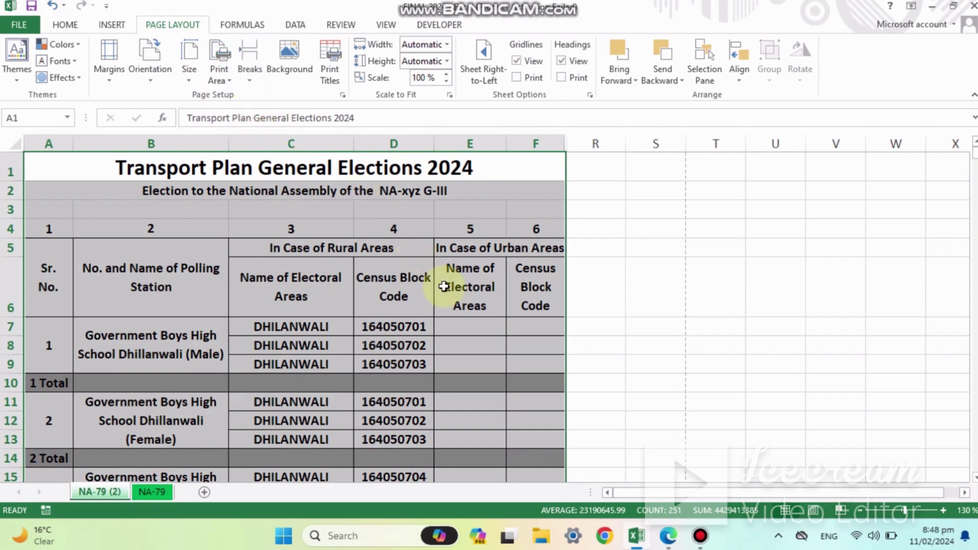
{"action": "left_click", "coordinate": [647, 306]}
{"action": "scroll", "coordinate": [647, 306], "scroll_direction": "down", "scroll_amount": 5}
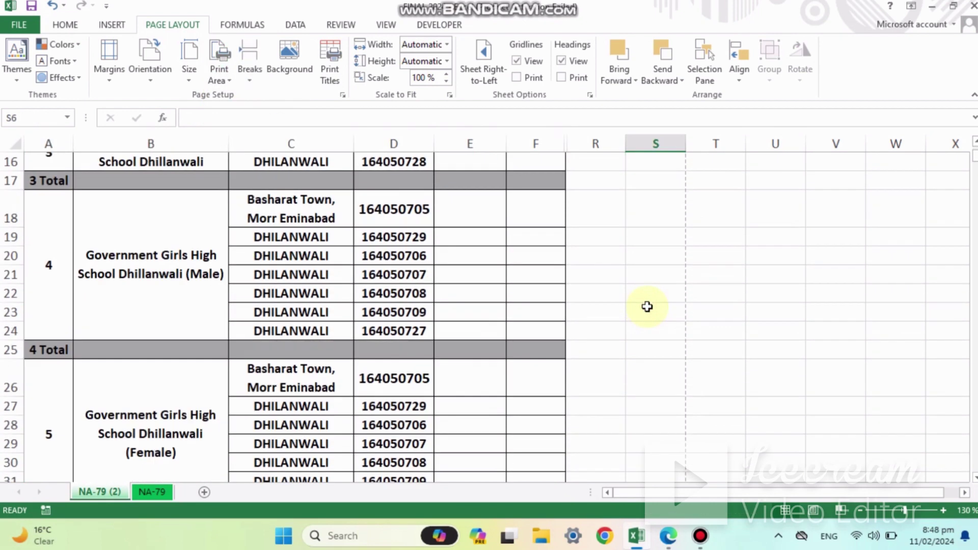
{"action": "scroll", "coordinate": [647, 306], "scroll_direction": "down", "scroll_amount": 1}
{"action": "scroll", "coordinate": [647, 306], "scroll_direction": "up", "scroll_amount": 6}
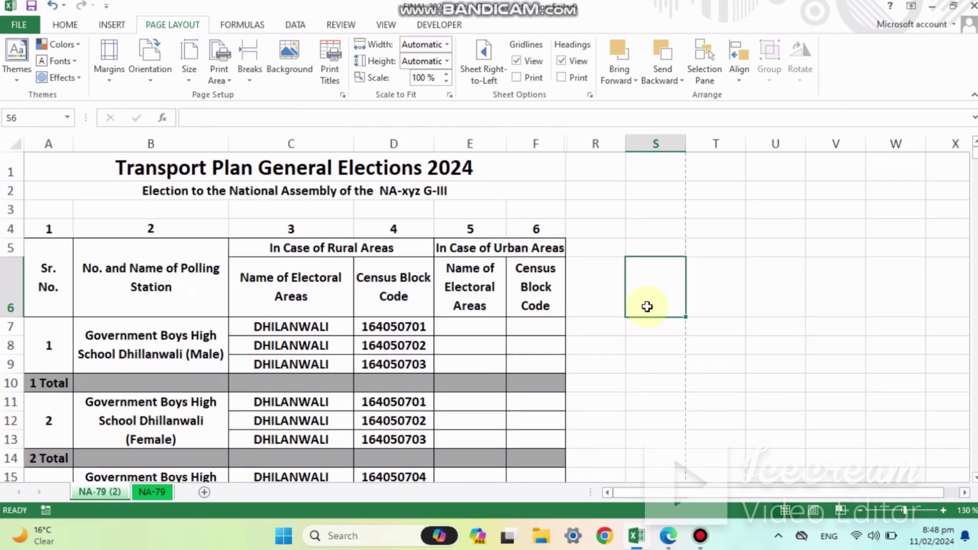
- Switch to the NA-79 sheet and check row 7's vehicle, driver and patwari columns
{"action": "left_click", "coordinate": [158, 492]}
{"action": "scroll", "coordinate": [607, 328], "scroll_direction": "down", "scroll_amount": 3}
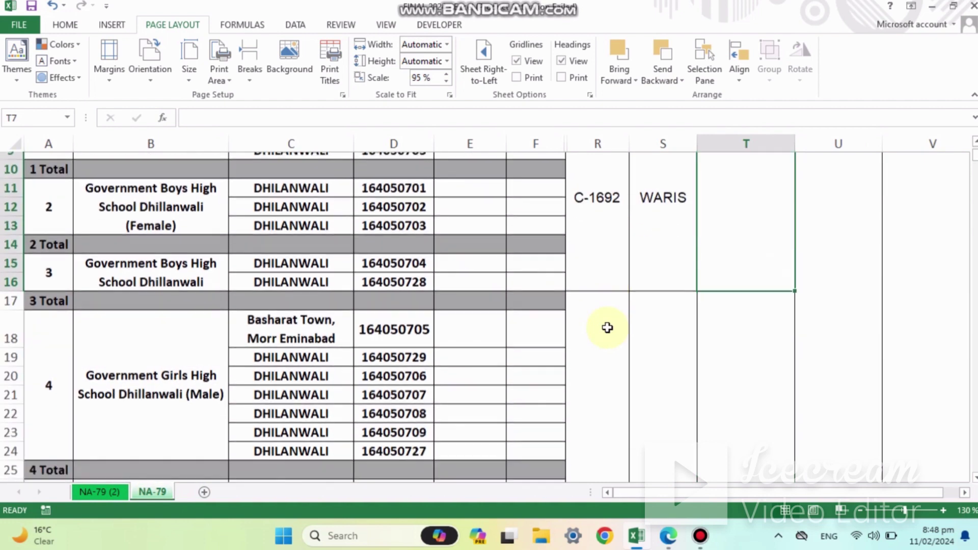
{"action": "scroll", "coordinate": [607, 328], "scroll_direction": "up", "scroll_amount": 3}
{"action": "left_click", "coordinate": [607, 327]}
{"action": "key", "text": "Right"}
{"action": "scroll", "coordinate": [607, 327], "scroll_direction": "down", "scroll_amount": 2}
{"action": "key", "text": "Right"}
{"action": "key", "text": "Right"}
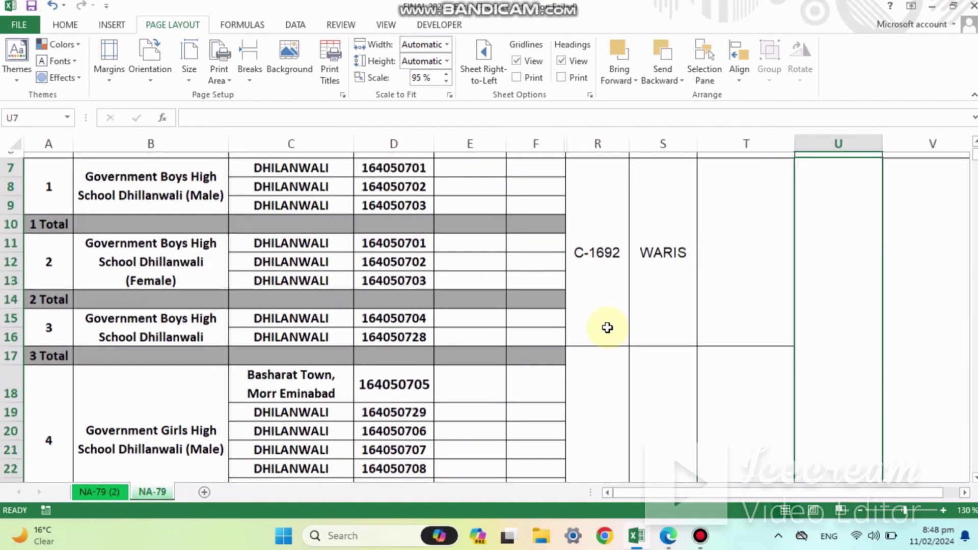
{"action": "key", "text": "Right"}
{"action": "key", "text": "Right"}
{"action": "key", "text": "Right"}
{"action": "key", "text": "Left"}
{"action": "key", "text": "Left"}
{"action": "key", "text": "Left"}
{"action": "key", "text": "Left"}
{"action": "key", "text": "Left"}
{"action": "key", "text": "Left"}
{"action": "key", "text": "Left"}
{"action": "key", "text": "Left"}
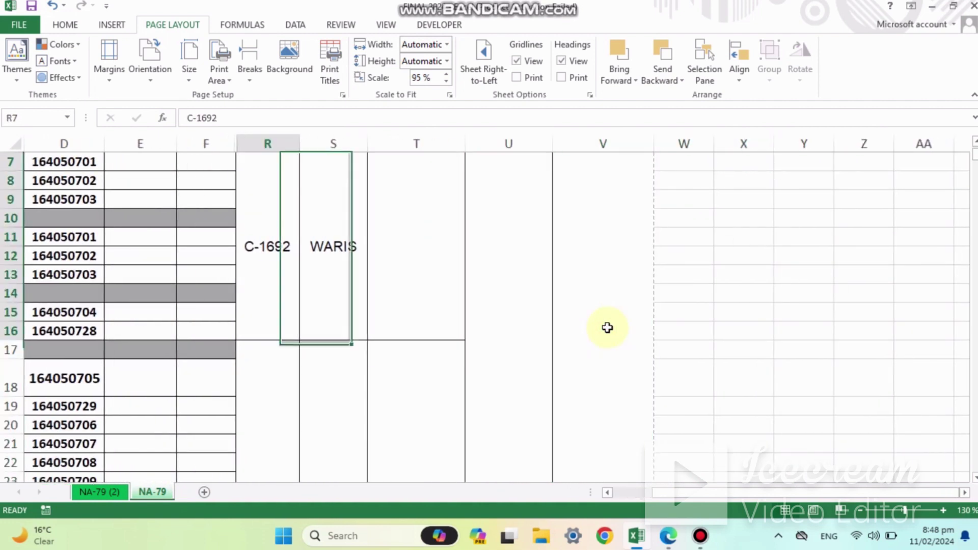
{"action": "key", "text": "Left"}
{"action": "key", "text": "Left"}
{"action": "key", "text": "Left"}
{"action": "key", "text": "Up"}
{"action": "key", "text": "Up"}
{"action": "key", "text": "Up"}
{"action": "key", "text": "Up"}
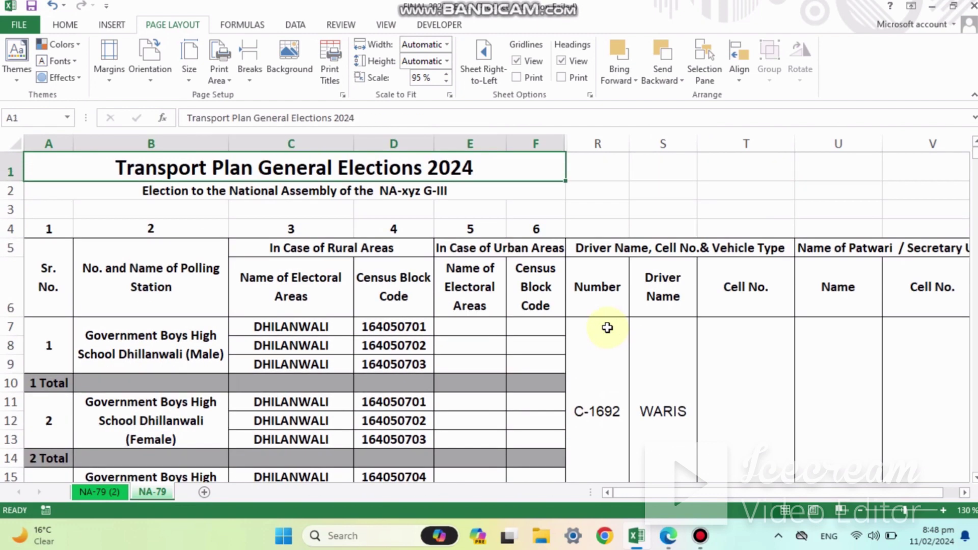
- Switch the page orientation to Landscape and open the print preview
{"action": "left_click", "coordinate": [150, 71]}
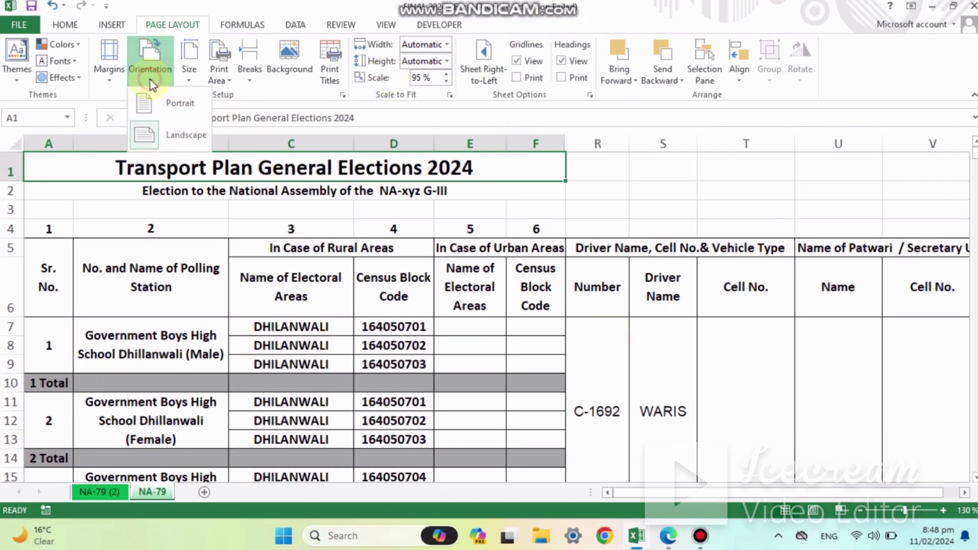
{"action": "left_click", "coordinate": [182, 136]}
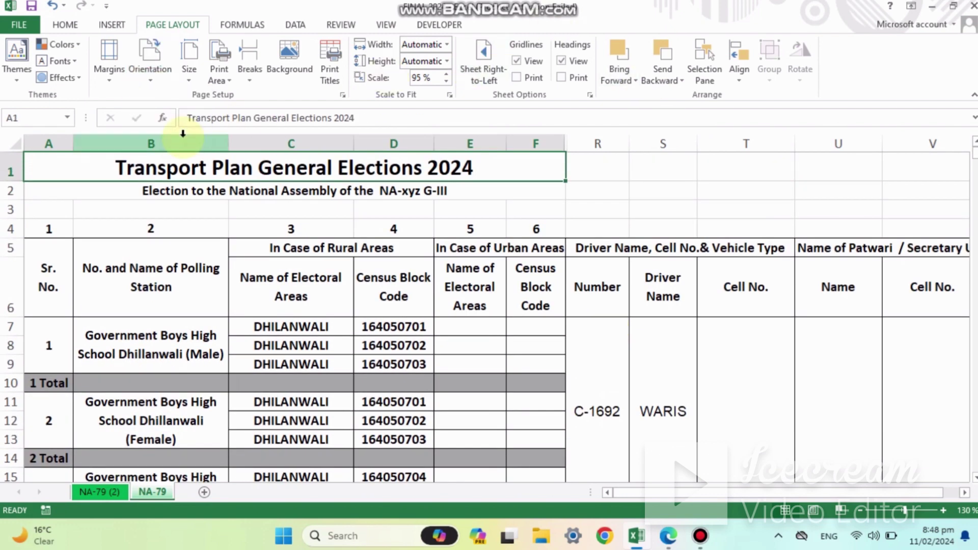
{"action": "key", "text": "ctrl+p"}
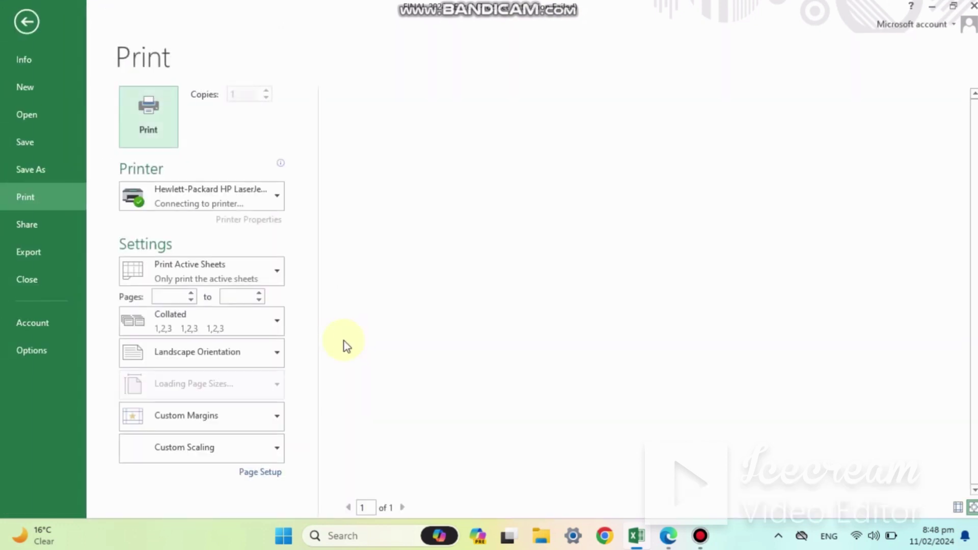
- Page through the 30+ landscape A4 preview pages, then save and return to the sheet
{"action": "scroll", "coordinate": [864, 450], "scroll_direction": "down", "scroll_amount": 2}
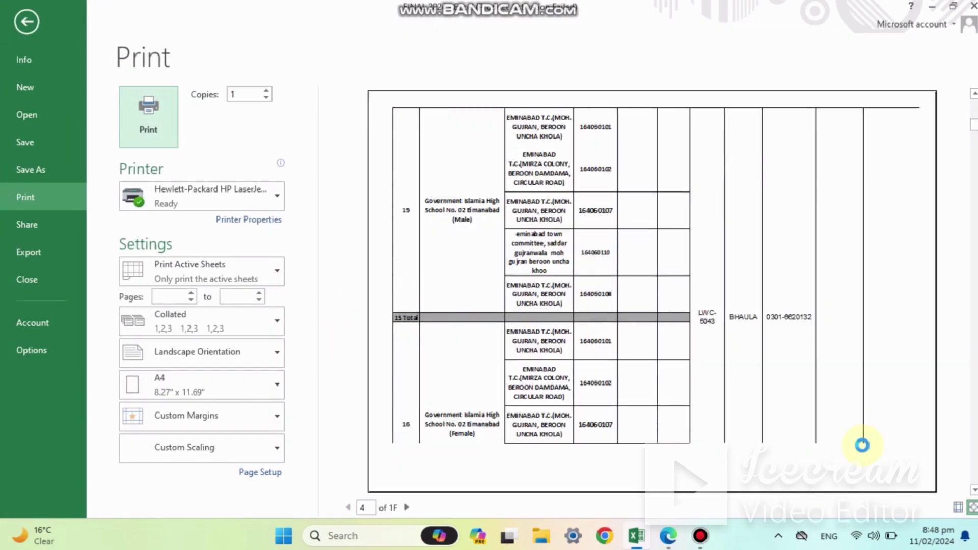
{"action": "scroll", "coordinate": [864, 451], "scroll_direction": "down", "scroll_amount": 2}
{"action": "scroll", "coordinate": [865, 451], "scroll_direction": "down", "scroll_amount": 2}
{"action": "scroll", "coordinate": [864, 450], "scroll_direction": "down", "scroll_amount": 3}
{"action": "scroll", "coordinate": [864, 450], "scroll_direction": "down", "scroll_amount": 3}
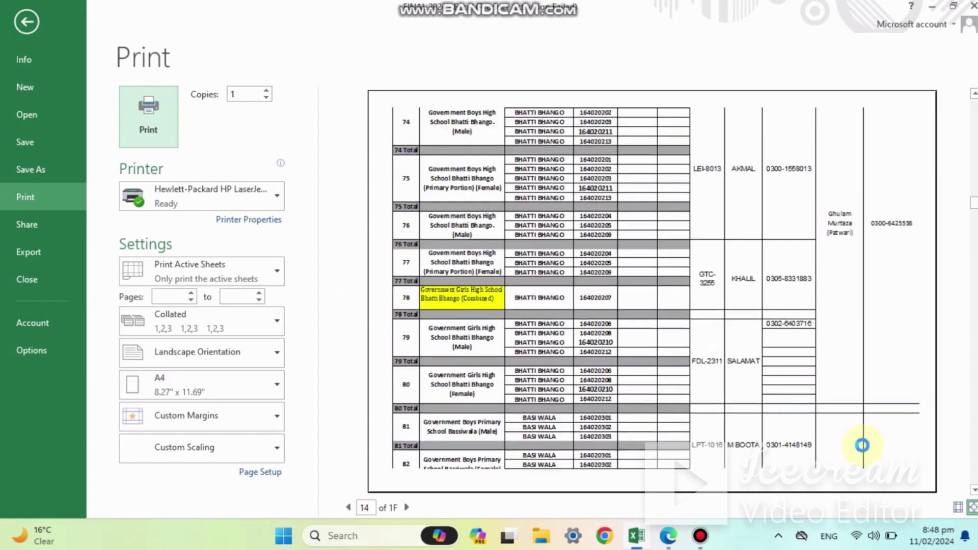
{"action": "scroll", "coordinate": [865, 451], "scroll_direction": "down", "scroll_amount": 3}
{"action": "scroll", "coordinate": [863, 449], "scroll_direction": "down", "scroll_amount": 2}
{"action": "scroll", "coordinate": [862, 446], "scroll_direction": "down", "scroll_amount": 2}
{"action": "scroll", "coordinate": [861, 446], "scroll_direction": "down", "scroll_amount": 3}
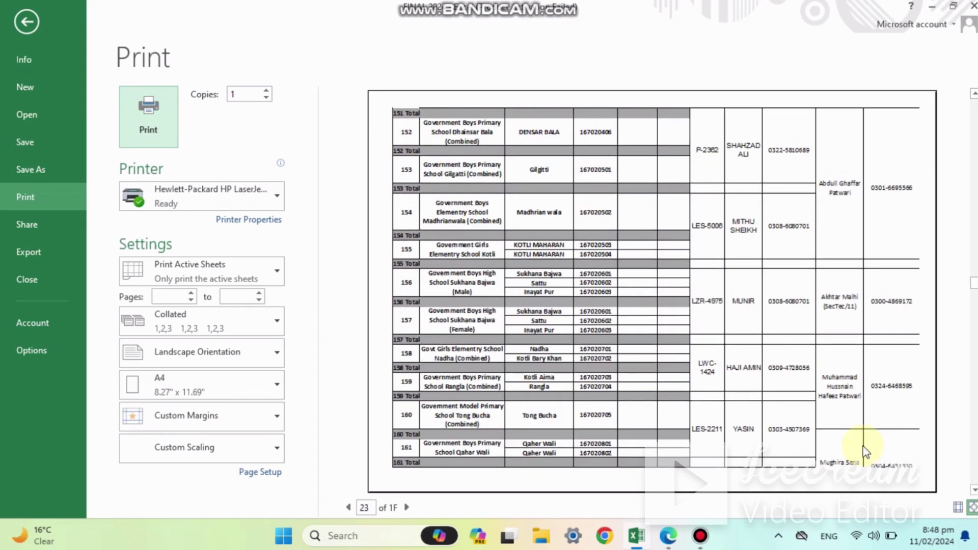
{"action": "scroll", "coordinate": [861, 446], "scroll_direction": "down", "scroll_amount": 2}
{"action": "scroll", "coordinate": [861, 446], "scroll_direction": "down", "scroll_amount": 3}
{"action": "scroll", "coordinate": [862, 446], "scroll_direction": "down", "scroll_amount": 2}
{"action": "scroll", "coordinate": [861, 445], "scroll_direction": "down", "scroll_amount": 1}
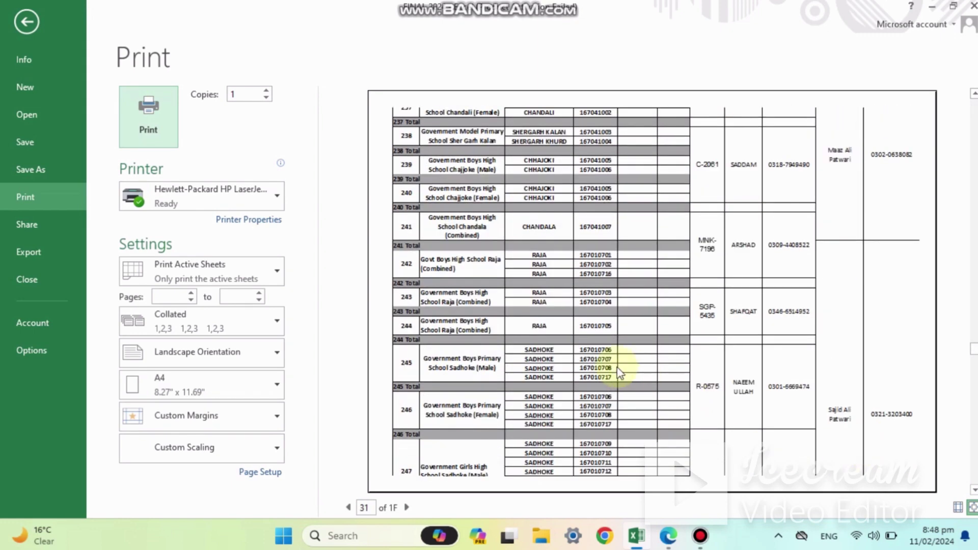
{"action": "left_click", "coordinate": [25, 142]}
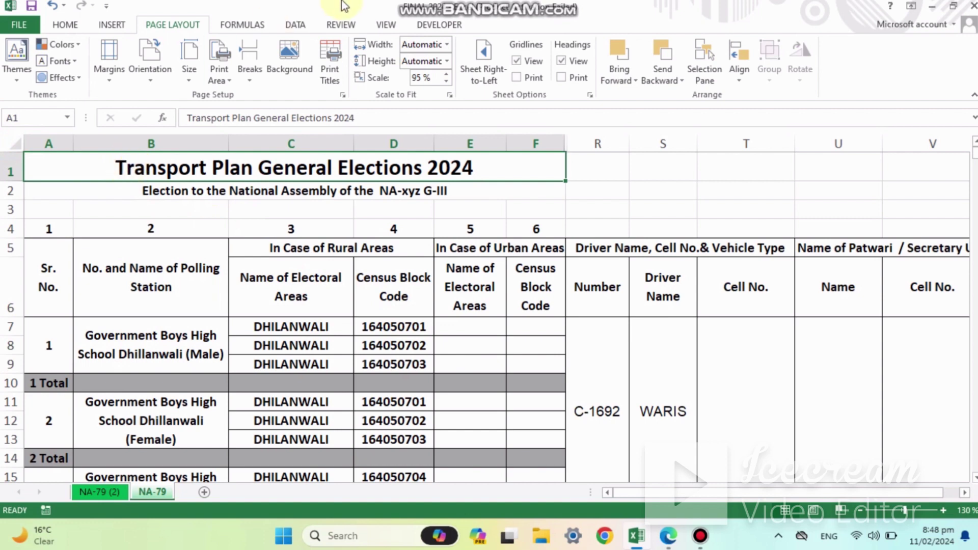
- Set rows $1:$6 as print titles repeating at the top of every page
{"action": "left_click", "coordinate": [331, 59]}
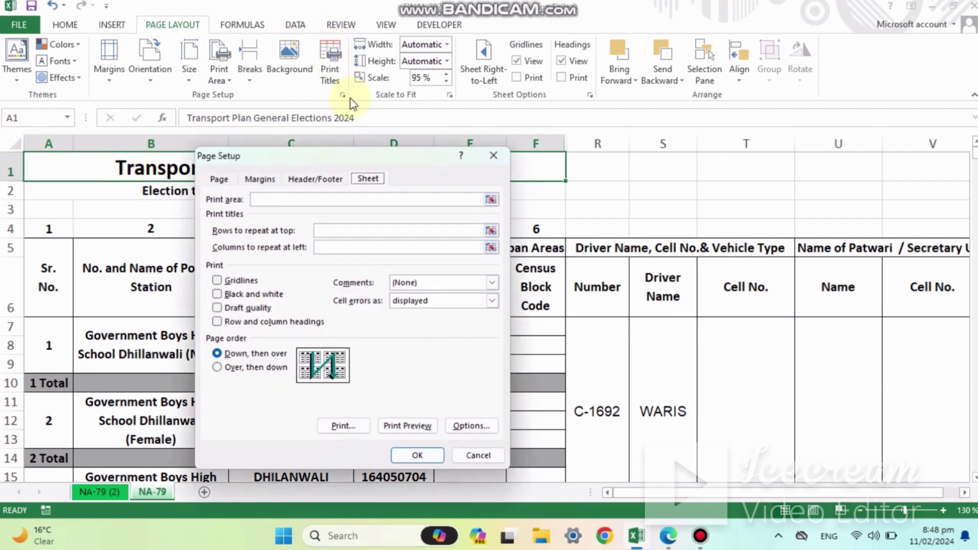
{"action": "left_click", "coordinate": [491, 231]}
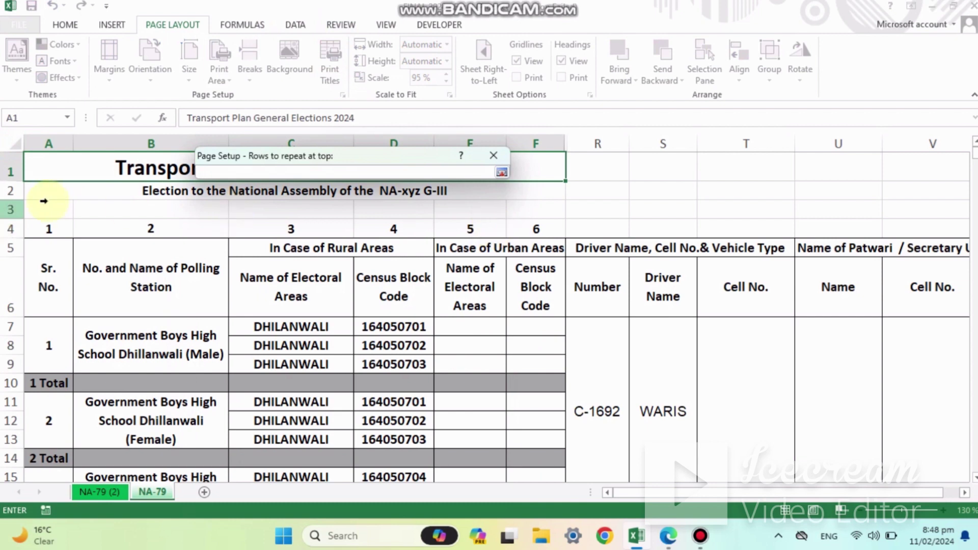
{"action": "left_click", "coordinate": [16, 165]}
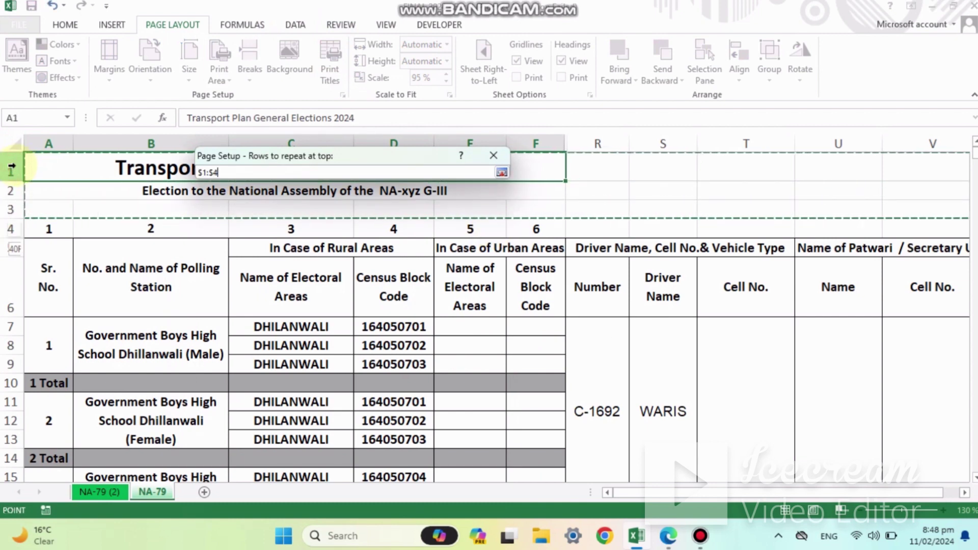
{"action": "left_click_drag", "start_coordinate": [15, 165], "coordinate": [11, 168]}
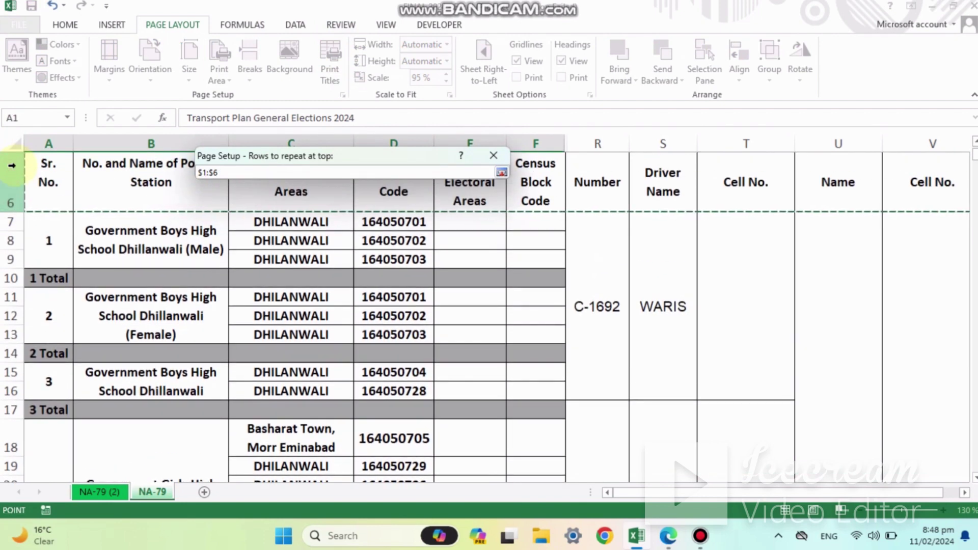
{"action": "left_click", "coordinate": [501, 172]}
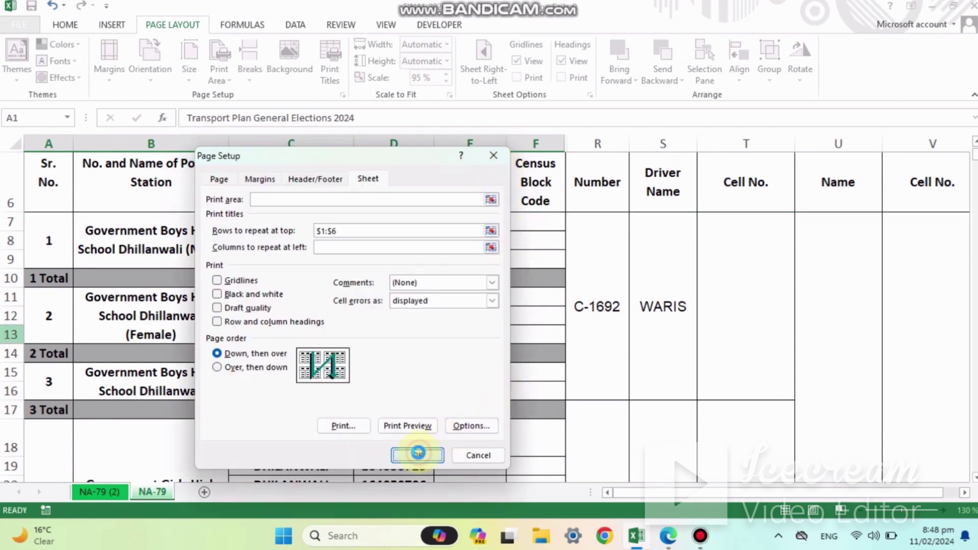
{"action": "left_click", "coordinate": [417, 453]}
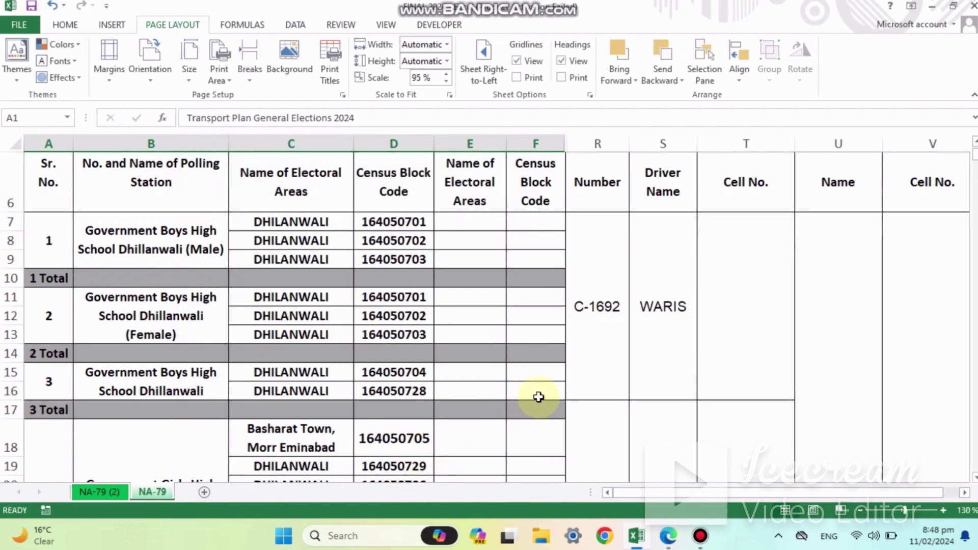
- Preview the pages to confirm rows 1-6 repeat, then save the workbook
{"action": "key", "text": "ctrl+p"}
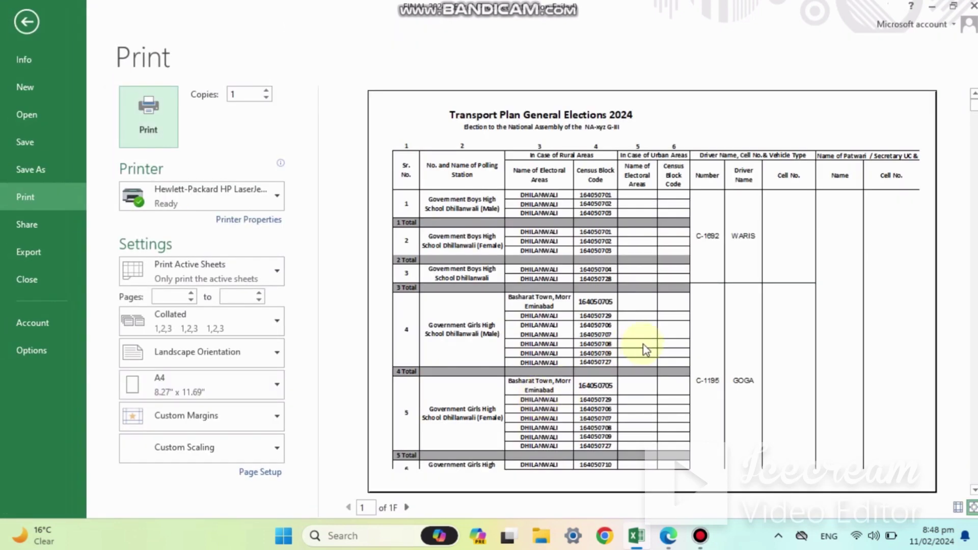
{"action": "scroll", "coordinate": [642, 343], "scroll_direction": "down", "scroll_amount": 3}
{"action": "scroll", "coordinate": [642, 344], "scroll_direction": "down", "scroll_amount": 2}
{"action": "scroll", "coordinate": [642, 344], "scroll_direction": "down", "scroll_amount": 2}
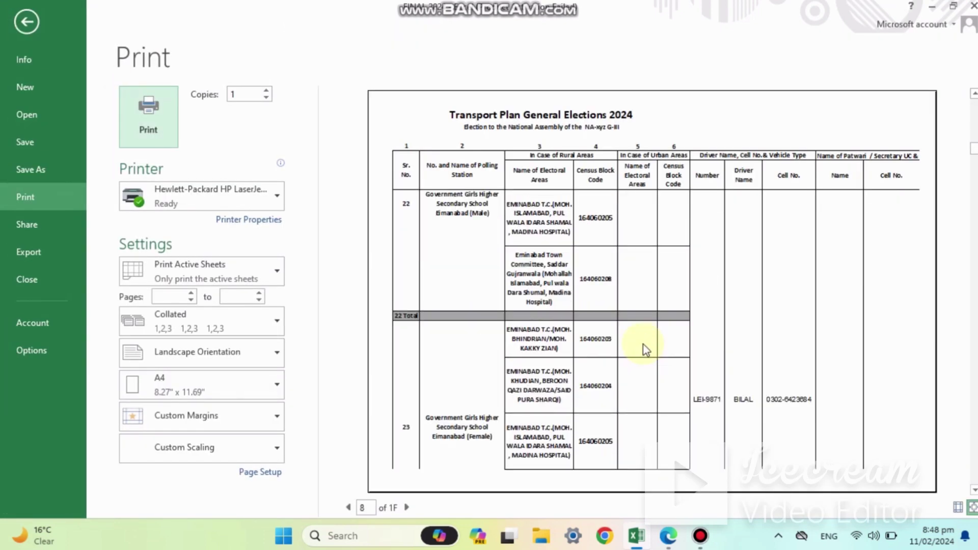
{"action": "scroll", "coordinate": [642, 343], "scroll_direction": "down", "scroll_amount": 2}
{"action": "scroll", "coordinate": [642, 344], "scroll_direction": "down", "scroll_amount": 2}
{"action": "scroll", "coordinate": [642, 344], "scroll_direction": "down", "scroll_amount": 2}
{"action": "scroll", "coordinate": [642, 343], "scroll_direction": "down", "scroll_amount": 2}
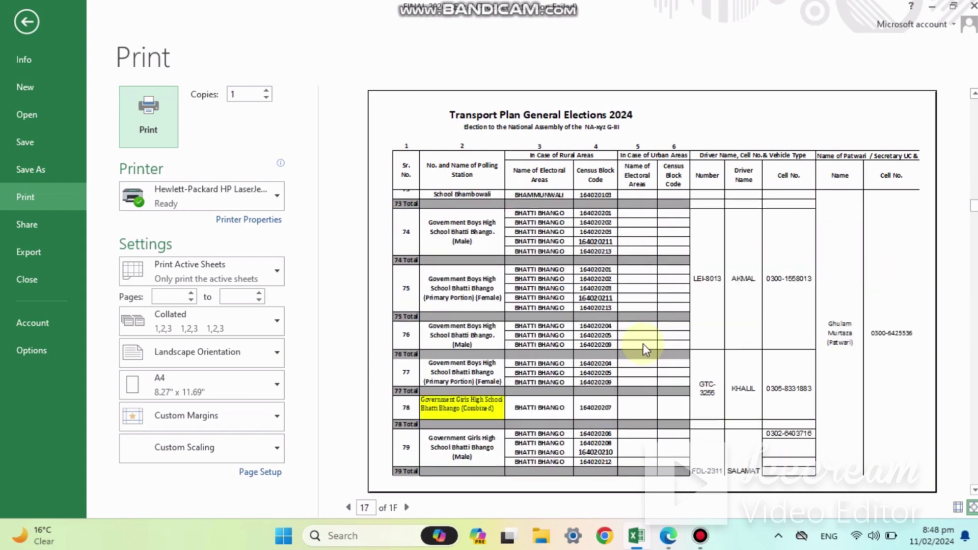
{"action": "scroll", "coordinate": [642, 344], "scroll_direction": "down", "scroll_amount": 2}
{"action": "scroll", "coordinate": [643, 343], "scroll_direction": "down", "scroll_amount": 2}
{"action": "scroll", "coordinate": [642, 343], "scroll_direction": "down", "scroll_amount": 1}
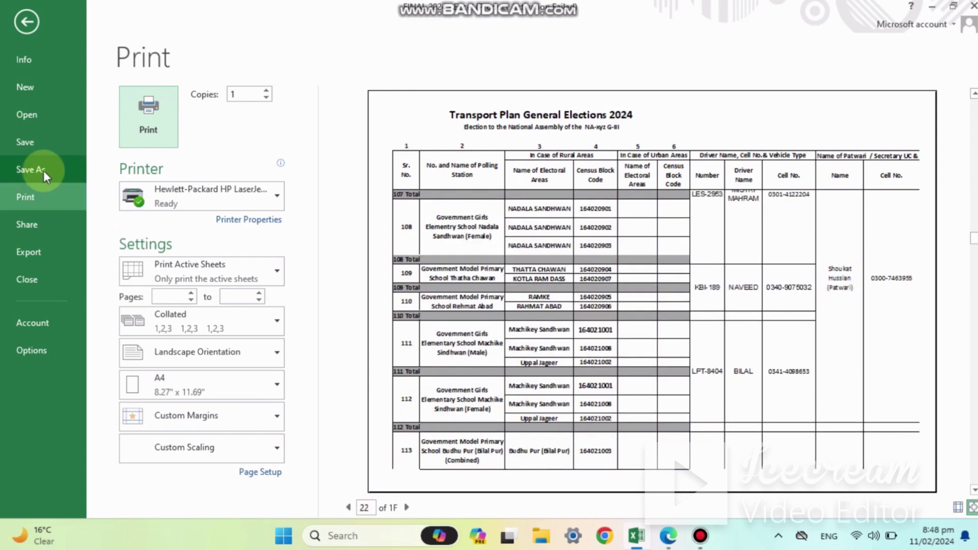
{"action": "left_click", "coordinate": [31, 139]}
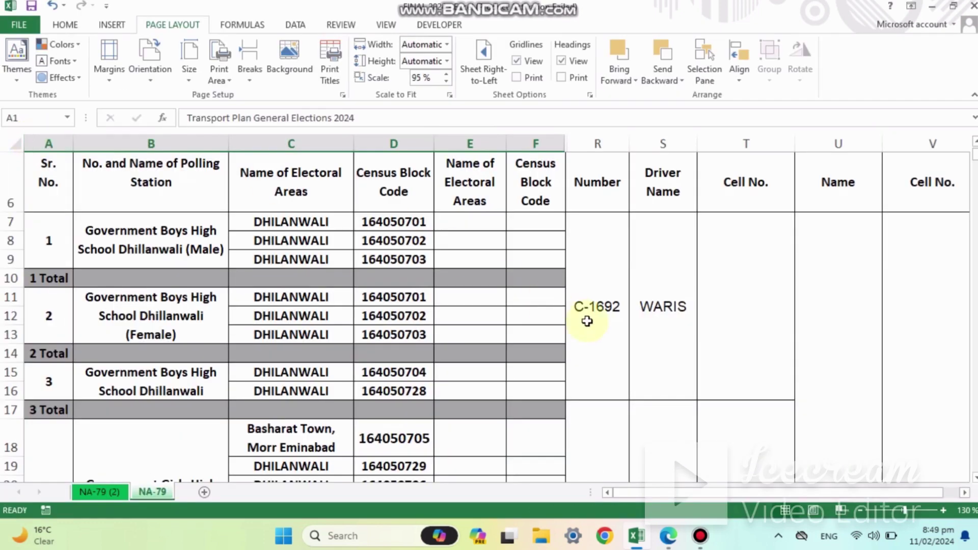
- Locate the table's right edge at column V, past the driver details
{"action": "left_click", "coordinate": [724, 317]}
{"action": "key", "text": "Right"}
{"action": "key", "text": "Right"}
{"action": "key", "text": "Right"}
{"action": "key", "text": "Right"}
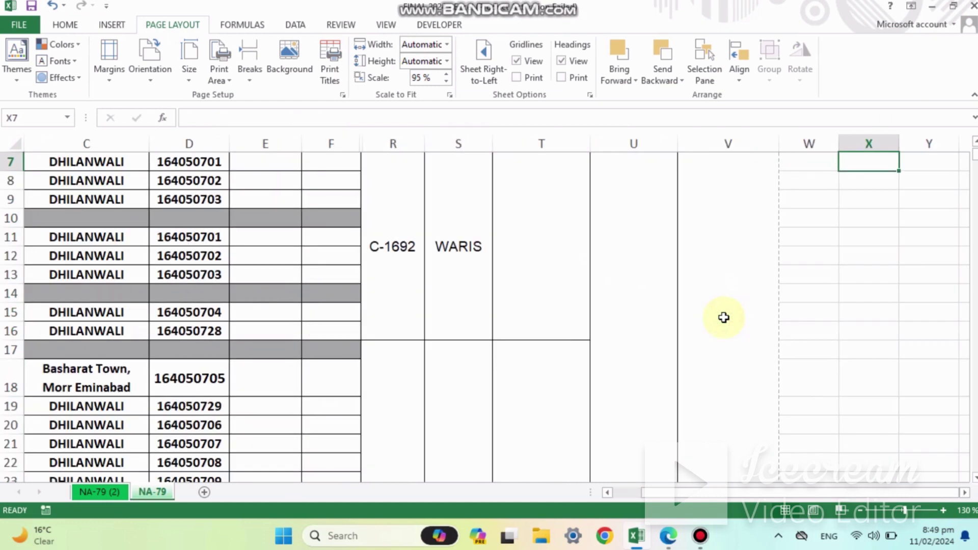
{"action": "key", "text": "Right"}
{"action": "key", "text": "Right"}
{"action": "key", "text": "Left"}
{"action": "key", "text": "Left"}
{"action": "key", "text": "Left"}
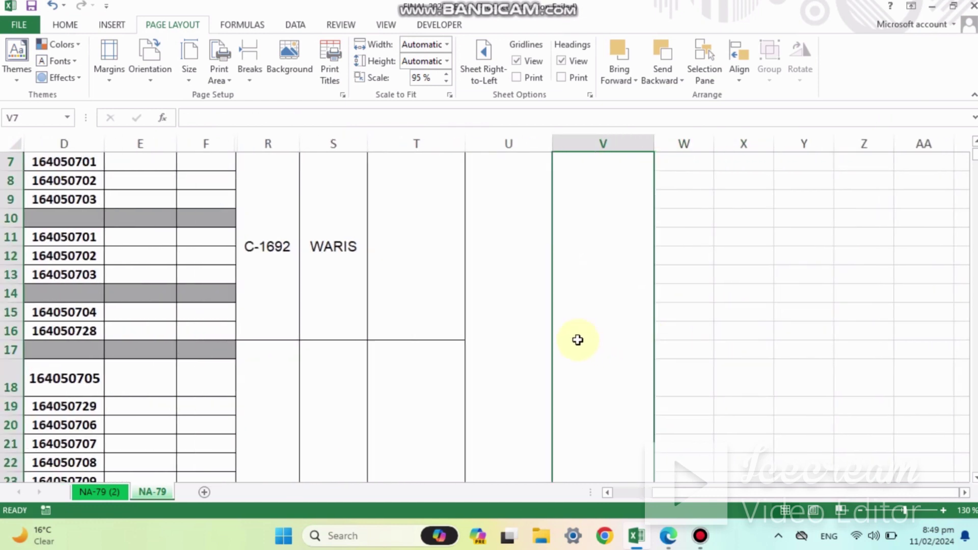
{"action": "scroll", "coordinate": [449, 318], "scroll_direction": "up", "scroll_amount": 2}
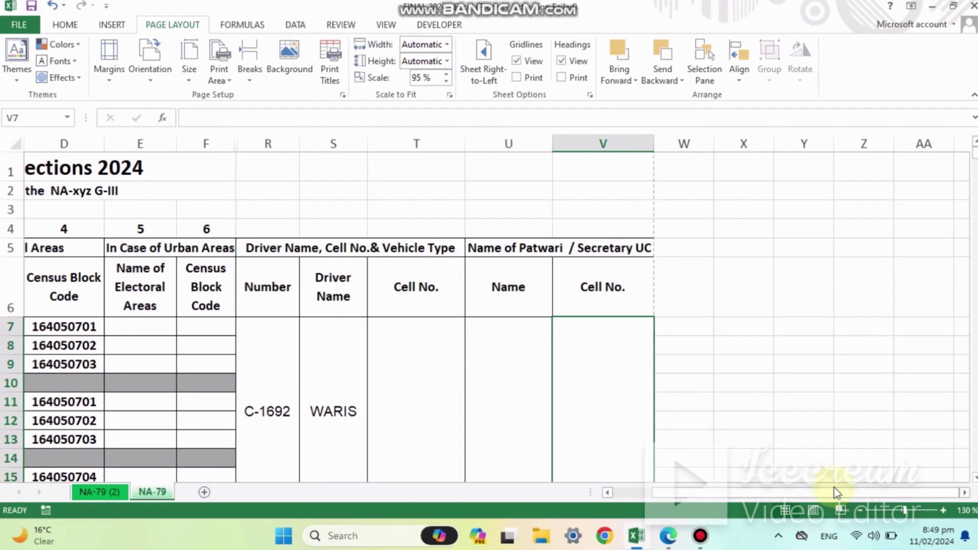
- In Page Break Preview, adjust page 1's right boundary so printing ends at column V
{"action": "left_click", "coordinate": [842, 510]}
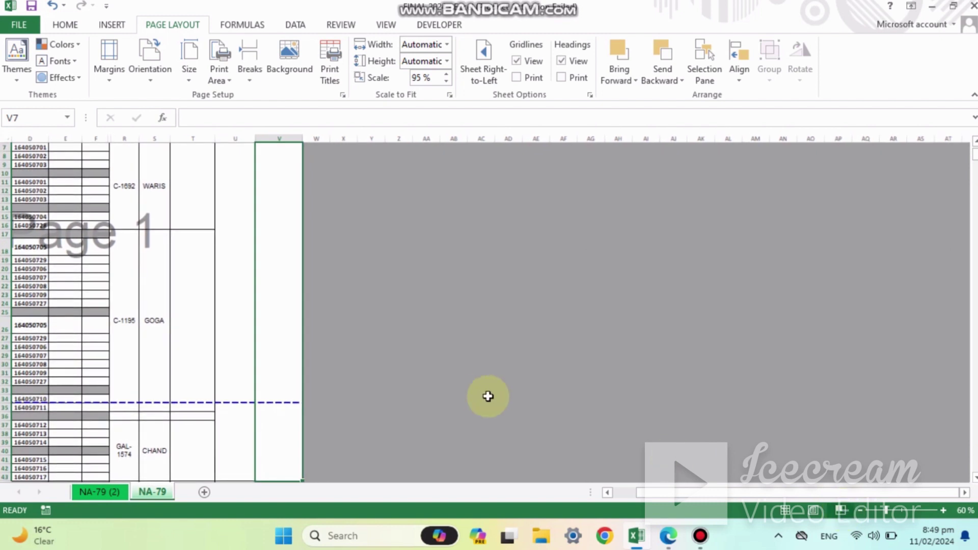
{"action": "scroll", "coordinate": [480, 393], "scroll_direction": "up", "scroll_amount": 2}
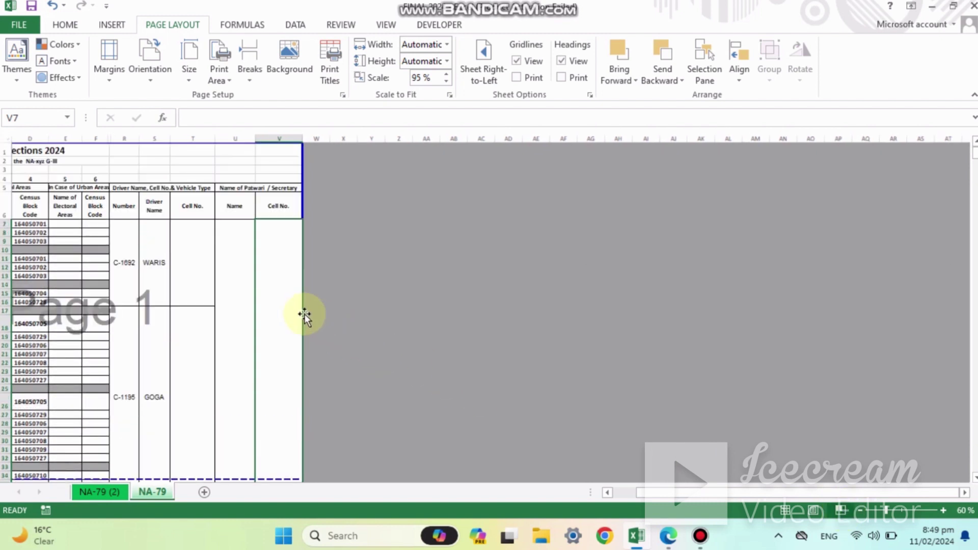
{"action": "left_click", "coordinate": [414, 321]}
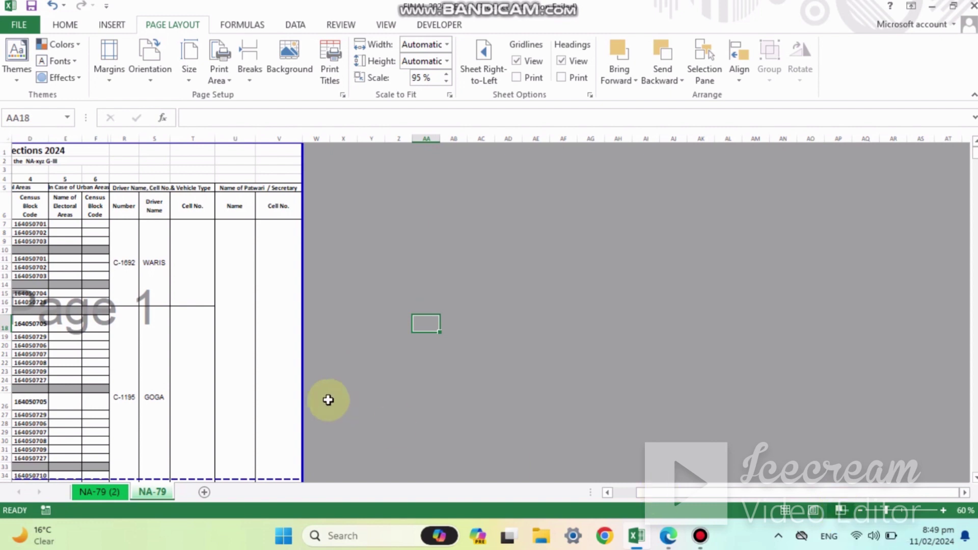
{"action": "left_click_drag", "start_coordinate": [301, 358], "coordinate": [397, 350]}
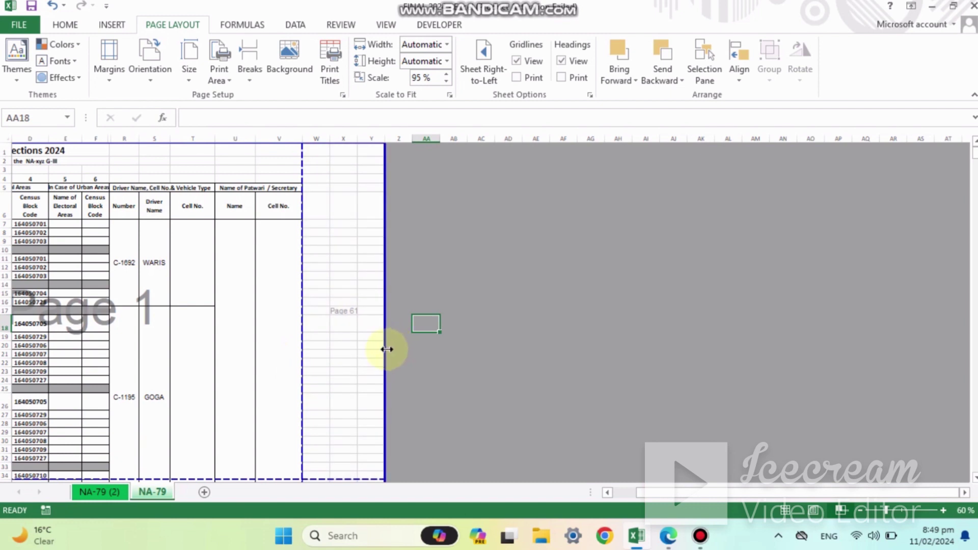
{"action": "left_click_drag", "start_coordinate": [387, 349], "coordinate": [300, 337]}
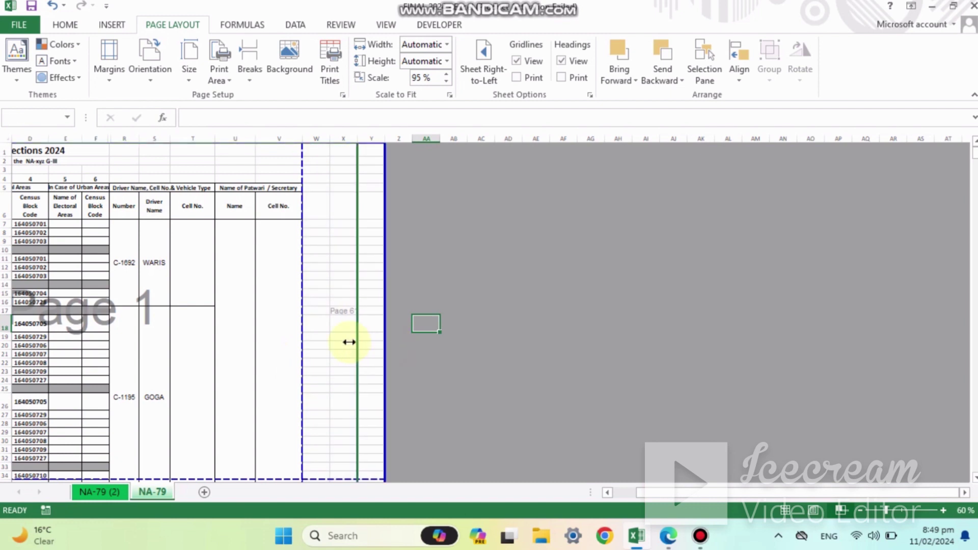
{"action": "left_click_drag", "start_coordinate": [301, 338], "coordinate": [300, 338]}
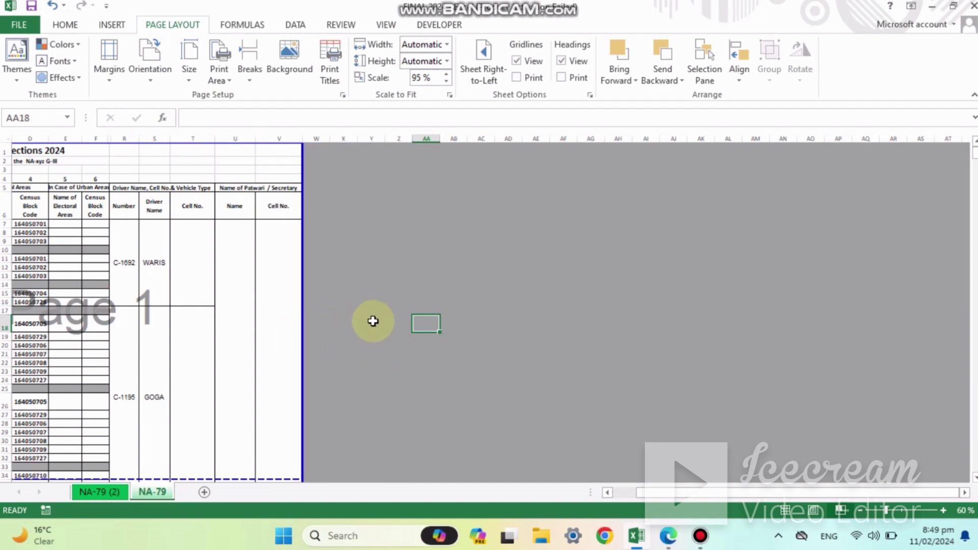
{"action": "left_click", "coordinate": [371, 321]}
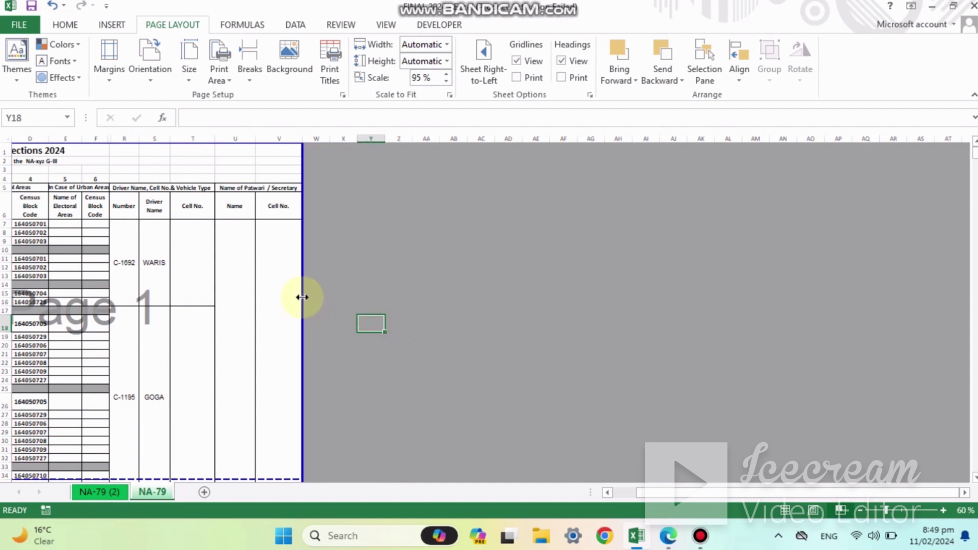
{"action": "mouse_move", "coordinate": [298, 297]}
{"action": "left_mouse_down"}
{"action": "mouse_move", "coordinate": [251, 301]}
{"action": "mouse_move", "coordinate": [304, 275]}
{"action": "mouse_move", "coordinate": [320, 286]}
{"action": "left_mouse_up"}
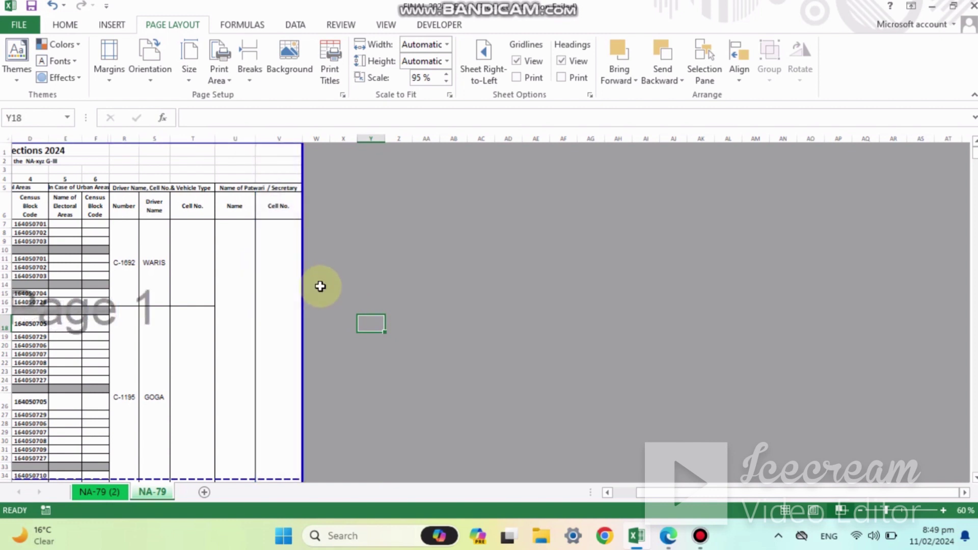
- Go back to column A in Normal view and open the print preview
{"action": "left_click", "coordinate": [393, 323]}
{"action": "key", "text": "Left"}
{"action": "key", "text": "ctrl+Left"}
{"action": "key", "text": "Home"}
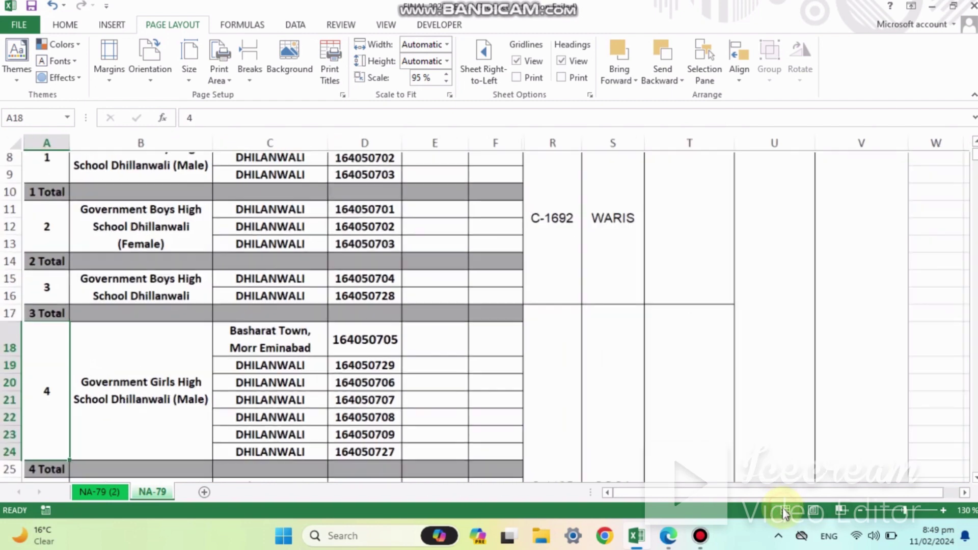
{"action": "left_click", "coordinate": [784, 510]}
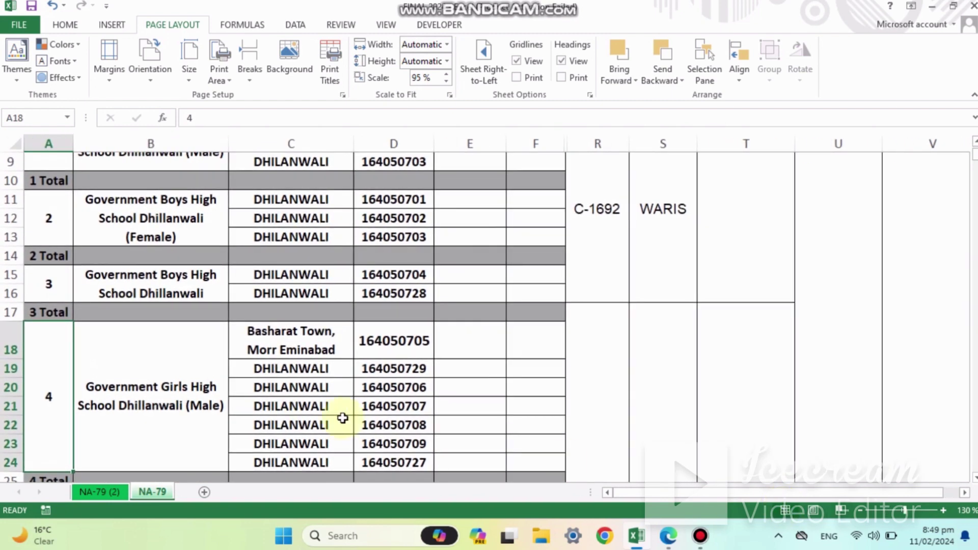
{"action": "key", "text": "ctrl+p"}
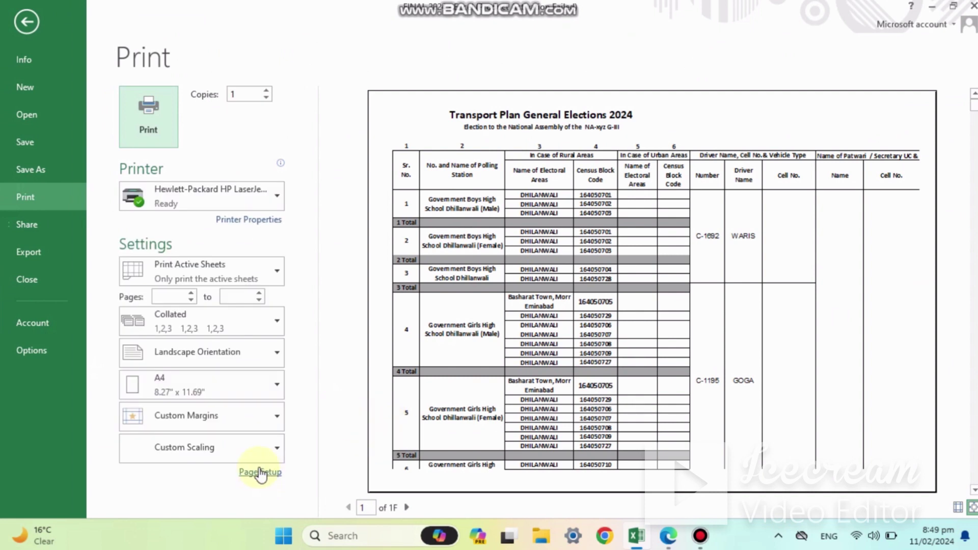
- In Page Setup, scale the sheet to 95% normal size and keep A4 paper
{"action": "left_click", "coordinate": [260, 472]}
{"action": "double_click", "coordinate": [280, 265]}
{"action": "key", "text": "BackSpace"}
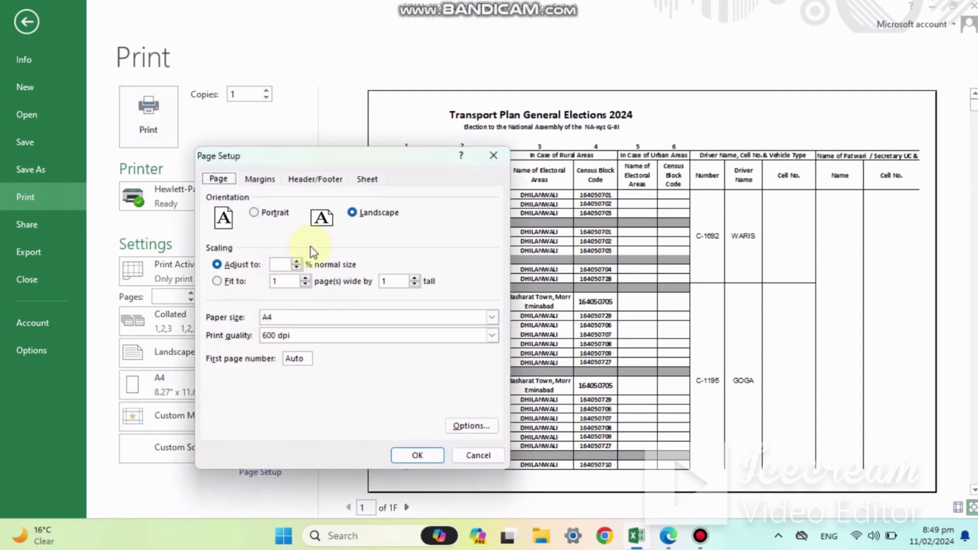
{"action": "type", "text": "95"}
{"action": "left_click", "coordinate": [492, 318]}
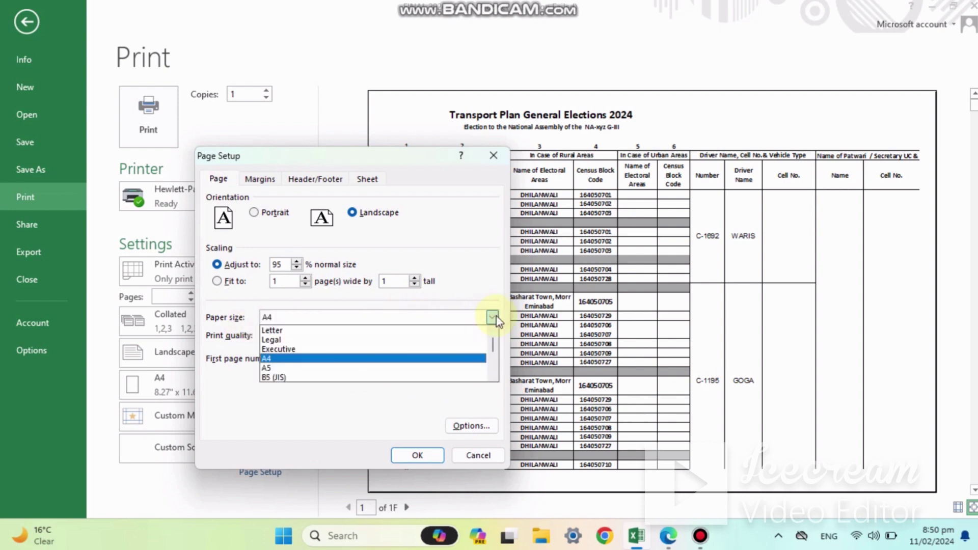
{"action": "key", "text": "Up"}
{"action": "key", "text": "Up"}
{"action": "key", "text": "Down"}
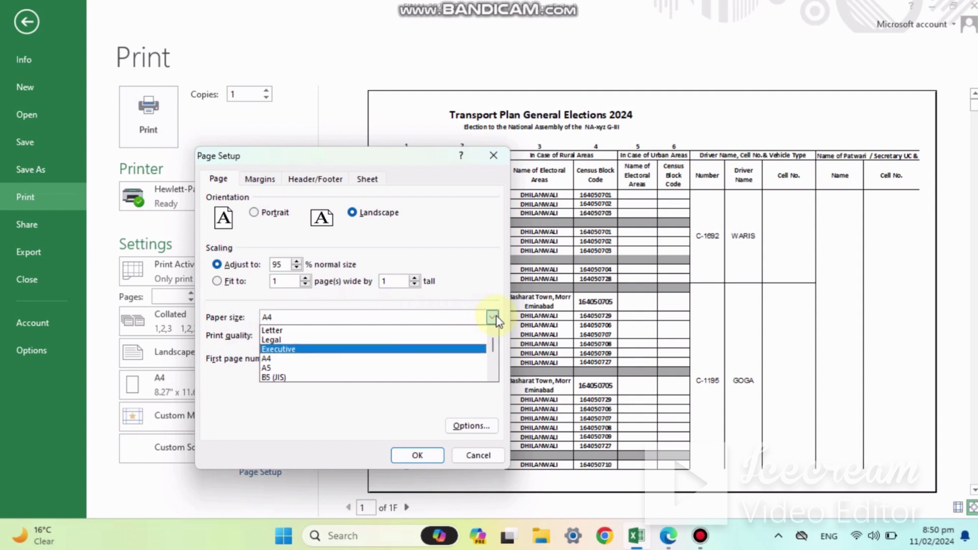
{"action": "key", "text": "Down"}
{"action": "key", "text": "Up"}
{"action": "key", "text": "Up"}
{"action": "key", "text": "Up"}
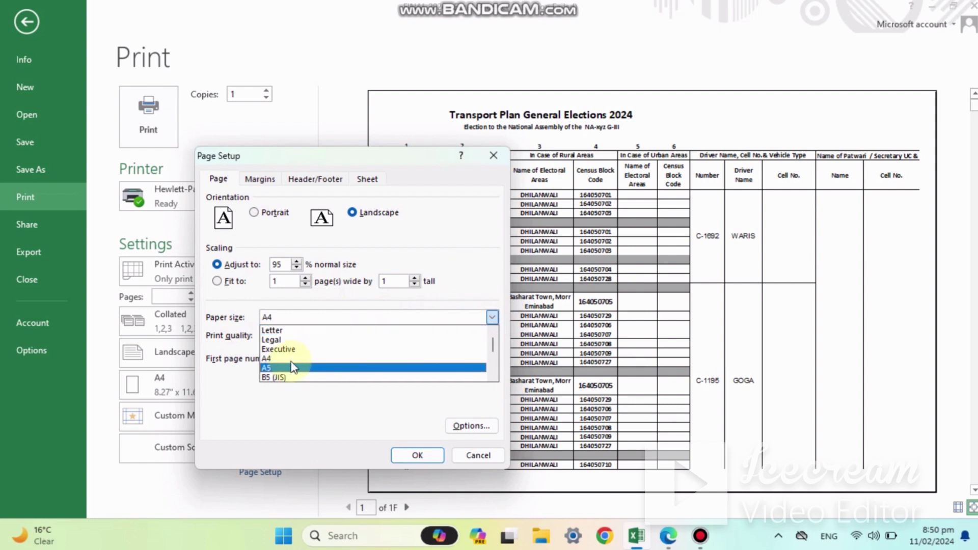
{"action": "left_click", "coordinate": [467, 263]}
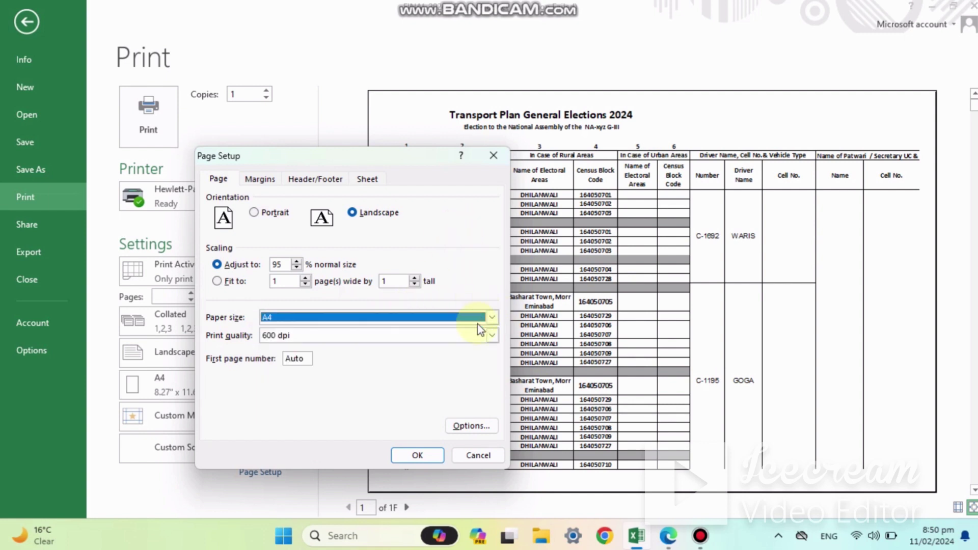
{"action": "left_click", "coordinate": [262, 179]}
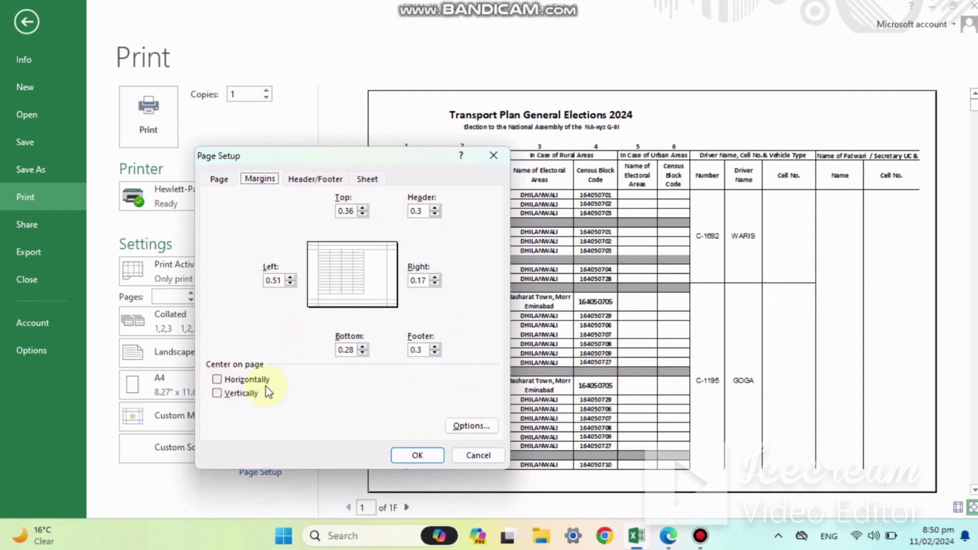
- Leave horizontal and vertical centring unchecked and confirm the page setup with OK
{"action": "left_click", "coordinate": [252, 381]}
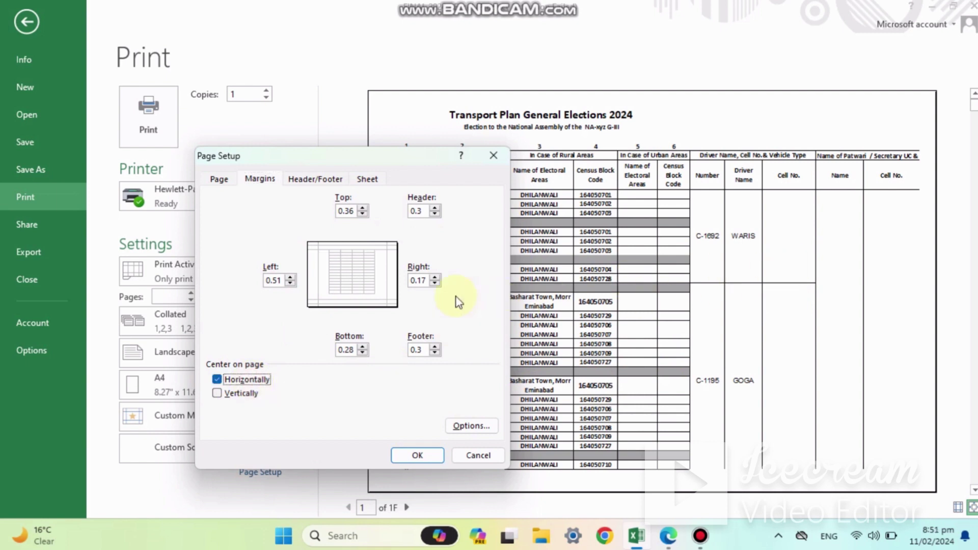
{"action": "left_click", "coordinate": [232, 380]}
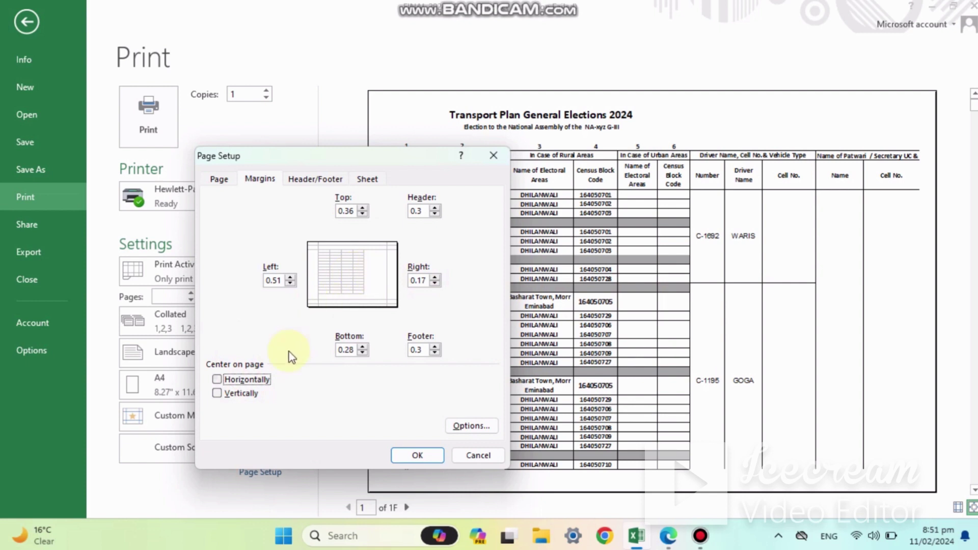
{"action": "left_click", "coordinate": [248, 380]}
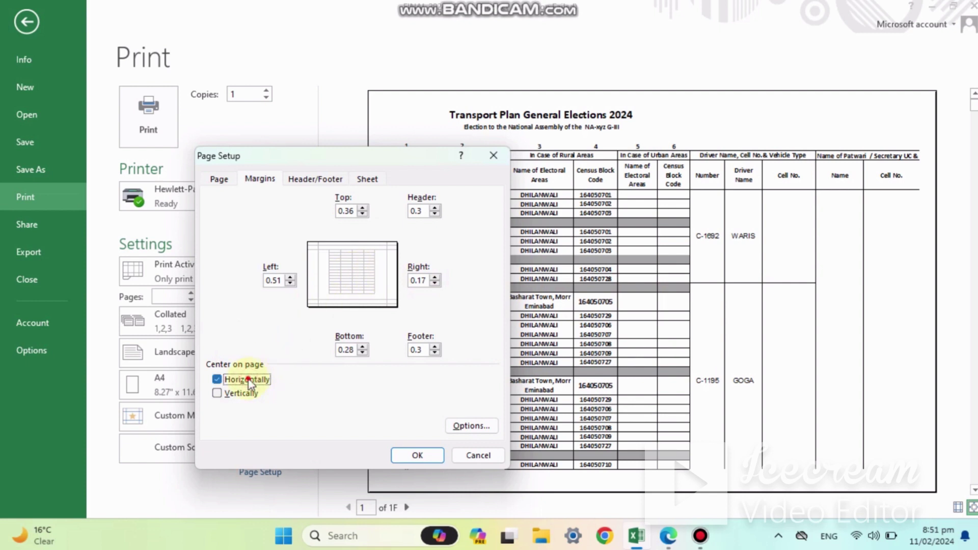
{"action": "left_click", "coordinate": [248, 380]}
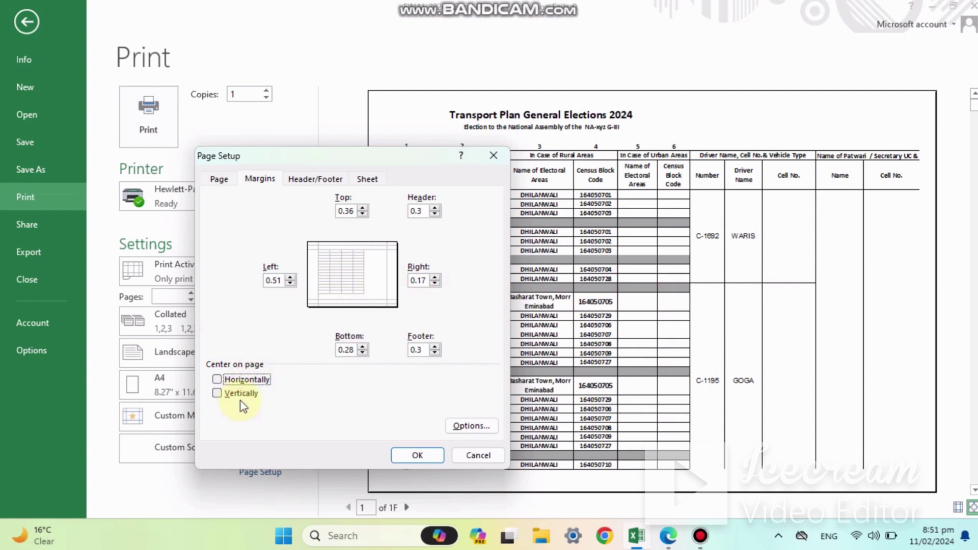
{"action": "left_click", "coordinate": [241, 395]}
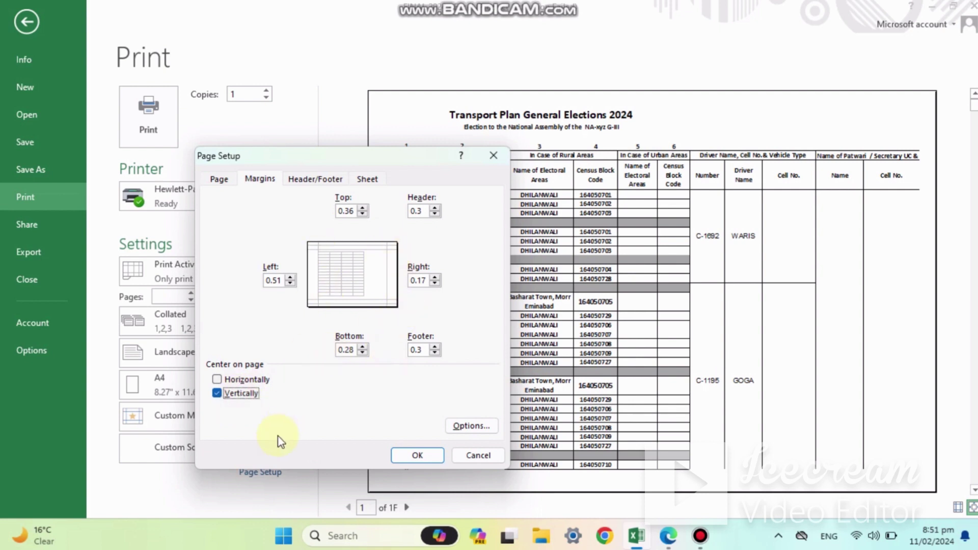
{"action": "left_click", "coordinate": [234, 396]}
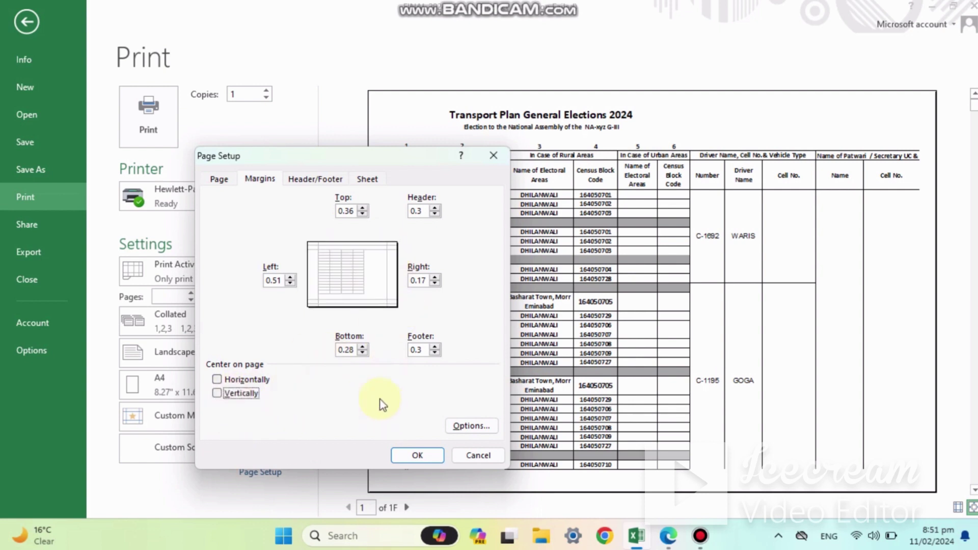
{"action": "left_click", "coordinate": [306, 186]}
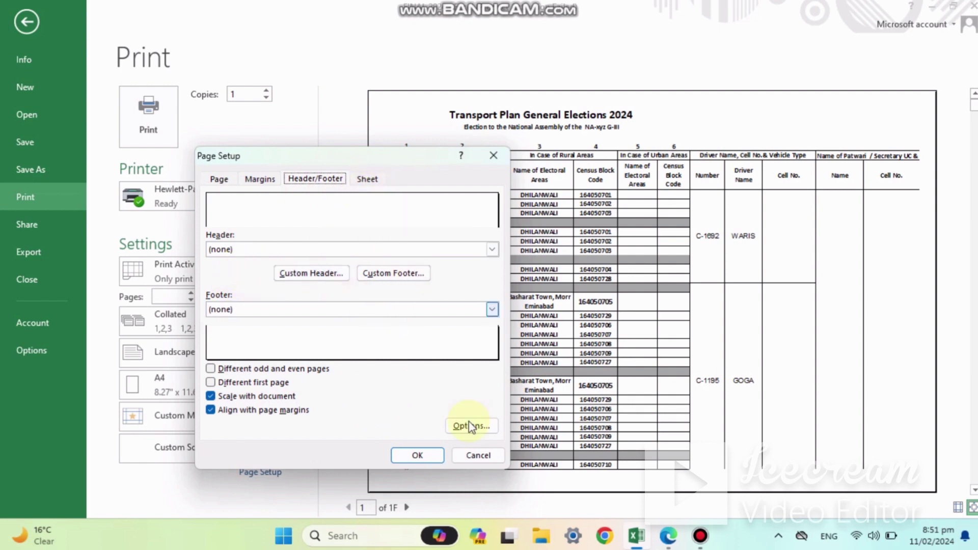
{"action": "left_click", "coordinate": [426, 455]}
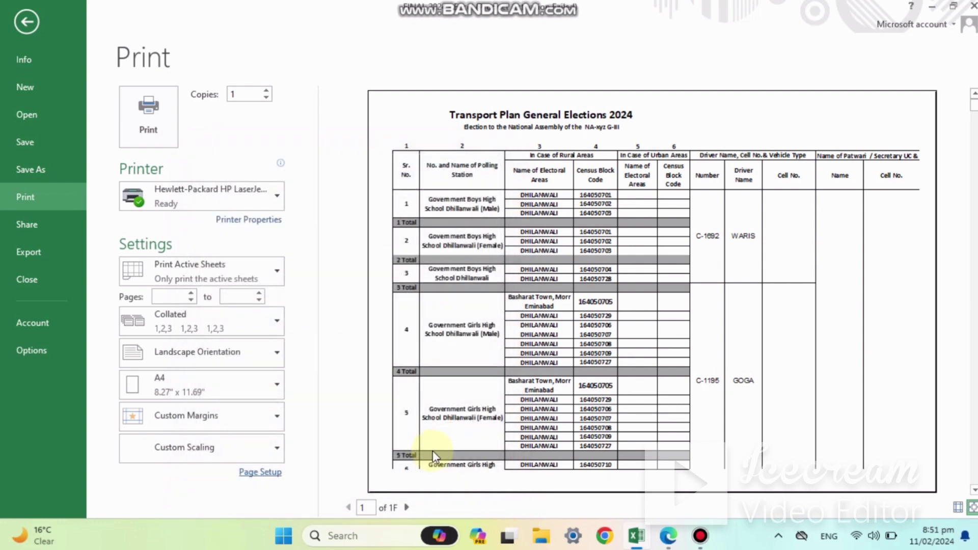
- Re-export the NA-79 sheet to Downloads as FINAL 2024.pdf, replacing the old PDF
{"action": "left_click", "coordinate": [44, 172]}
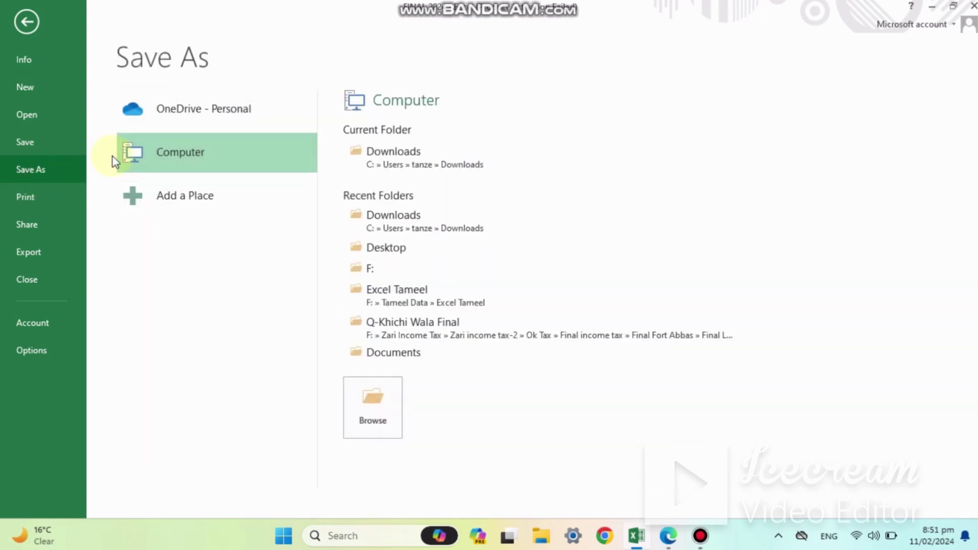
{"action": "left_click", "coordinate": [358, 151]}
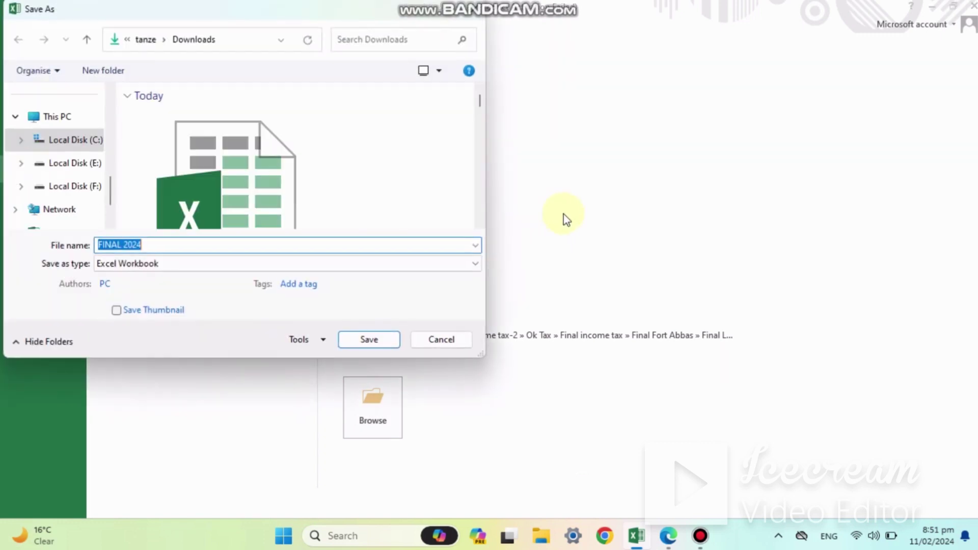
{"action": "left_click", "coordinate": [251, 265]}
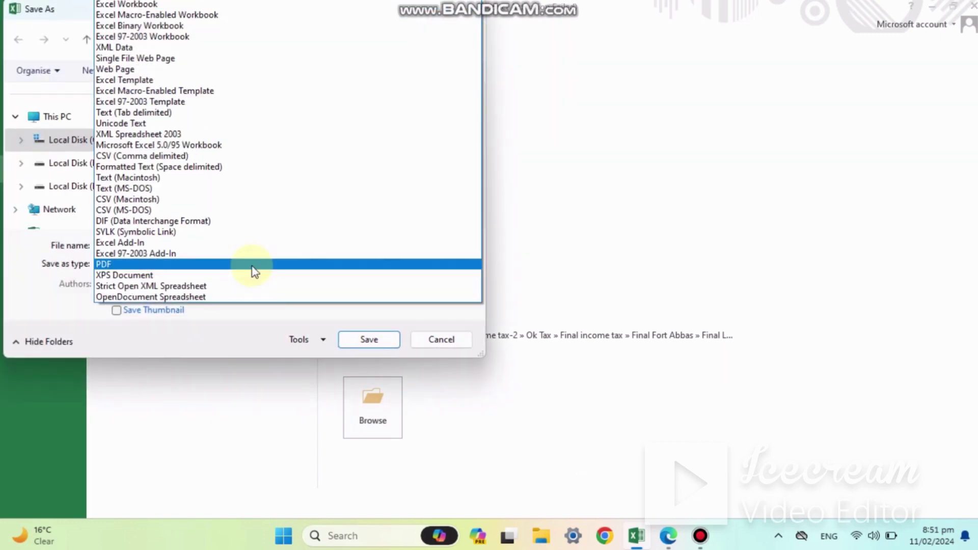
{"action": "left_click", "coordinate": [254, 270]}
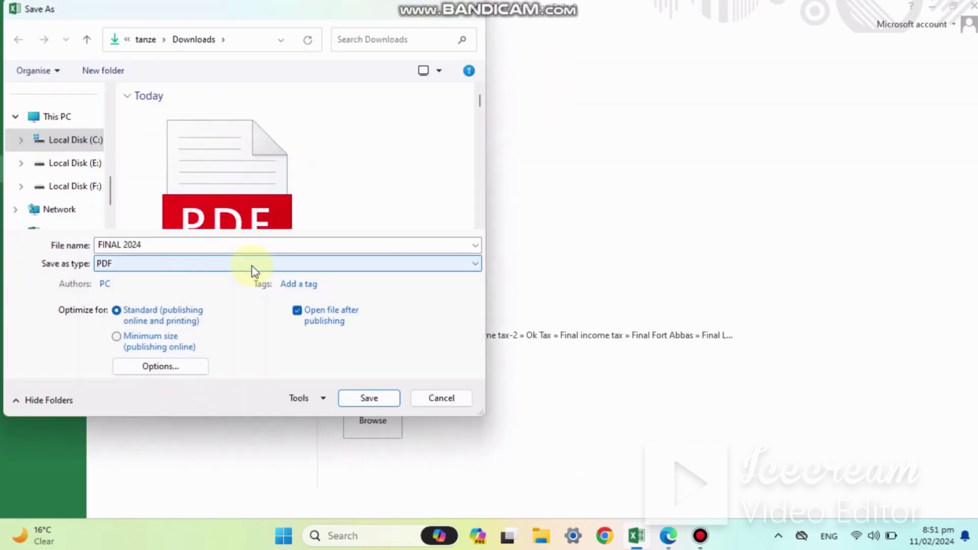
{"action": "left_click", "coordinate": [369, 399]}
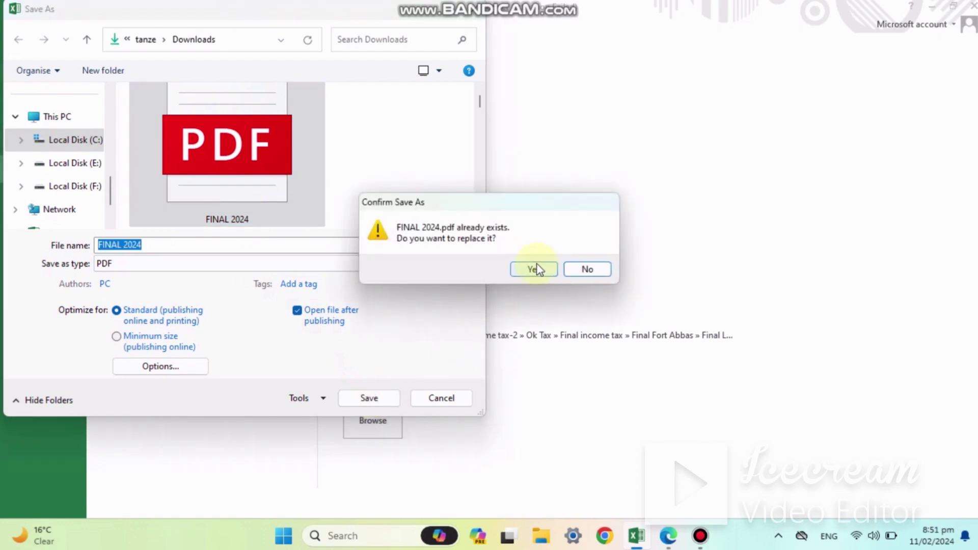
{"action": "left_click", "coordinate": [536, 269]}
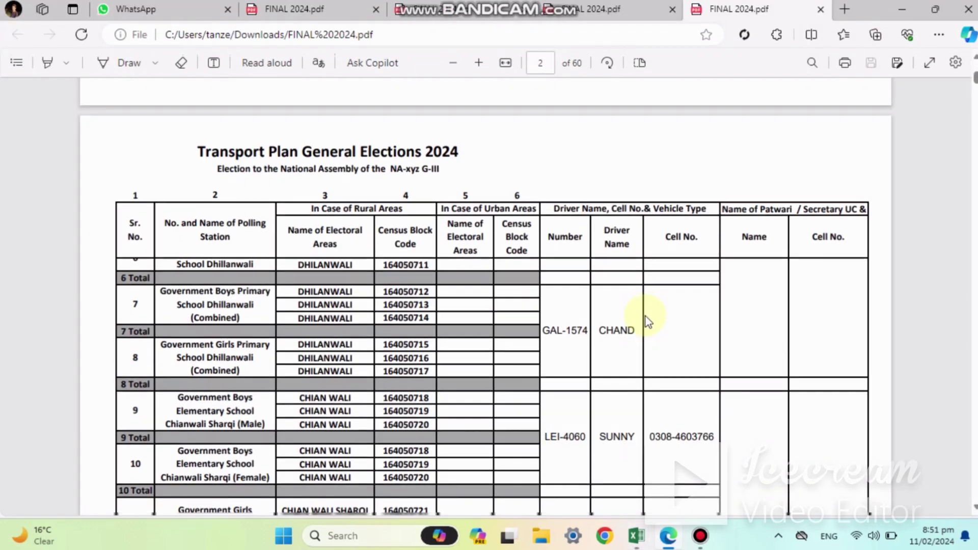
- Scroll through the 60 PDF pages checking the repeated title and header rows, ending on page 1
{"action": "scroll", "coordinate": [644, 320], "scroll_direction": "down", "scroll_amount": 5}
{"action": "scroll", "coordinate": [646, 321], "scroll_direction": "down", "scroll_amount": 4}
{"action": "scroll", "coordinate": [647, 321], "scroll_direction": "down", "scroll_amount": 2}
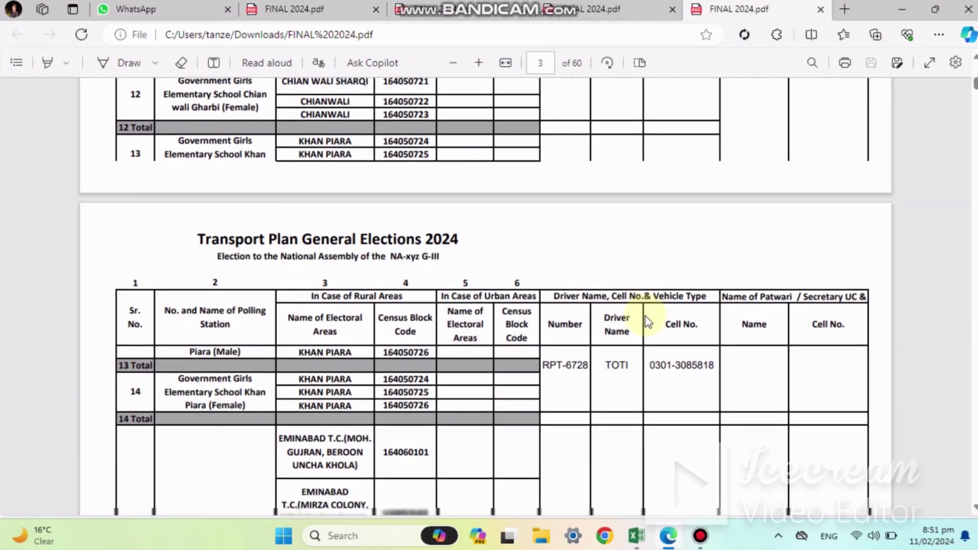
{"action": "scroll", "coordinate": [647, 320], "scroll_direction": "down", "scroll_amount": 2}
{"action": "scroll", "coordinate": [647, 320], "scroll_direction": "down", "scroll_amount": 4}
{"action": "scroll", "coordinate": [647, 320], "scroll_direction": "down", "scroll_amount": 4}
{"action": "scroll", "coordinate": [647, 321], "scroll_direction": "down", "scroll_amount": 1}
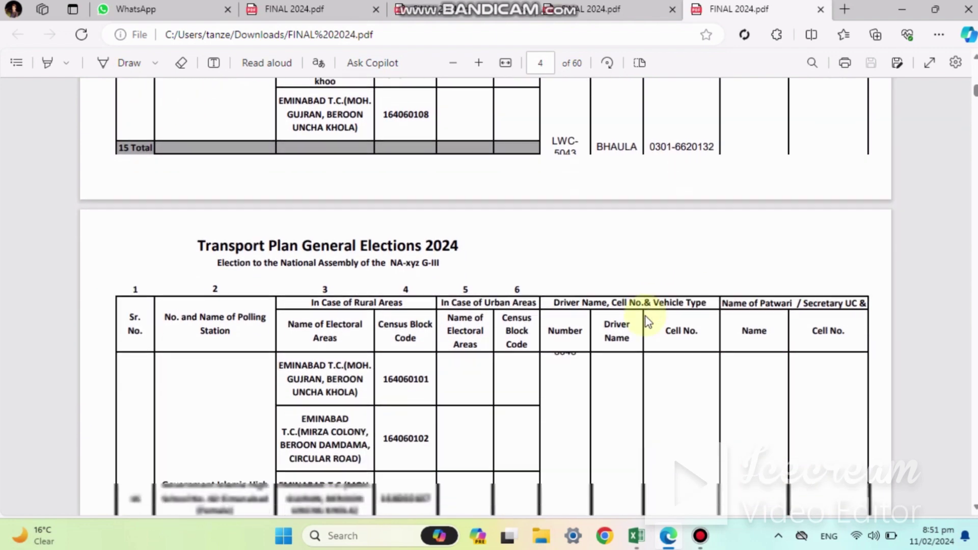
{"action": "scroll", "coordinate": [646, 321], "scroll_direction": "down", "scroll_amount": 2}
{"action": "scroll", "coordinate": [647, 321], "scroll_direction": "down", "scroll_amount": 5}
{"action": "scroll", "coordinate": [647, 321], "scroll_direction": "down", "scroll_amount": 3}
{"action": "scroll", "coordinate": [646, 321], "scroll_direction": "down", "scroll_amount": 5}
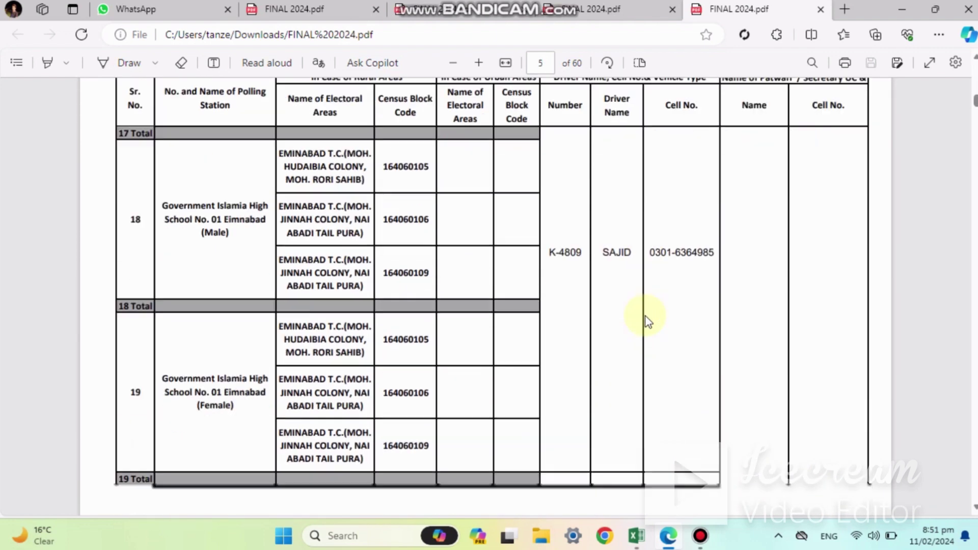
{"action": "scroll", "coordinate": [647, 321], "scroll_direction": "down", "scroll_amount": 2}
{"action": "scroll", "coordinate": [406, 410], "scroll_direction": "up", "scroll_amount": 2}
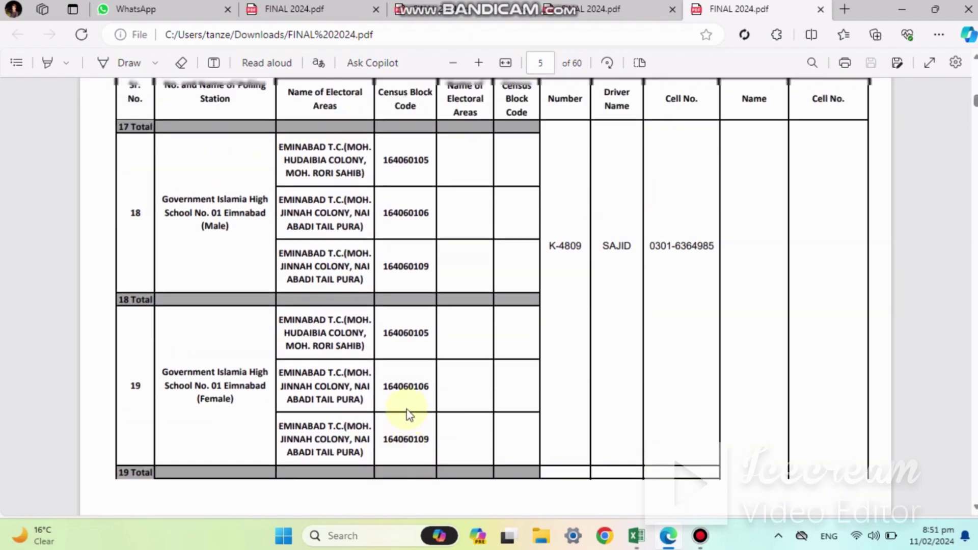
{"action": "scroll", "coordinate": [407, 410], "scroll_direction": "up", "scroll_amount": 2}
{"action": "scroll", "coordinate": [408, 413], "scroll_direction": "down", "scroll_amount": 5}
{"action": "scroll", "coordinate": [407, 413], "scroll_direction": "down", "scroll_amount": 5}
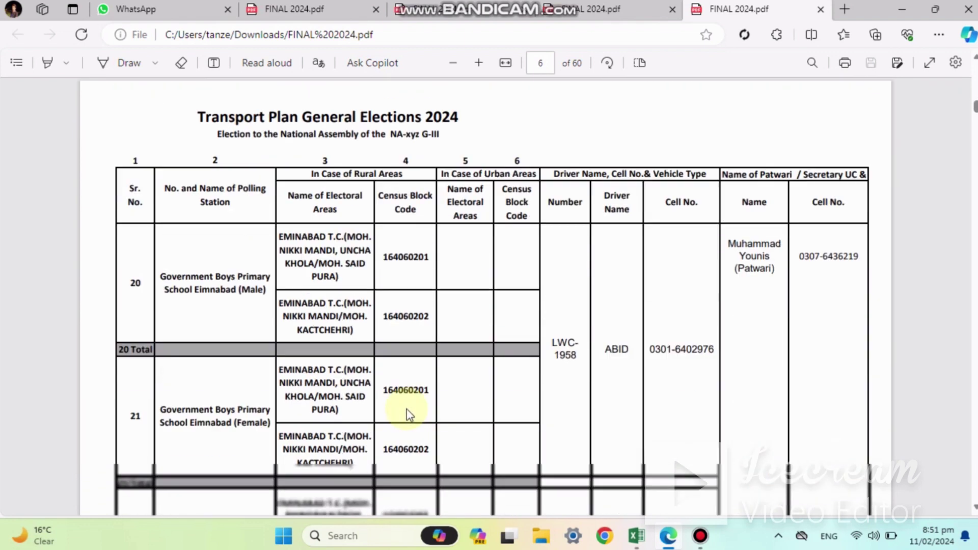
{"action": "scroll", "coordinate": [407, 413], "scroll_direction": "down", "scroll_amount": 2}
{"action": "scroll", "coordinate": [407, 413], "scroll_direction": "up", "scroll_amount": 2}
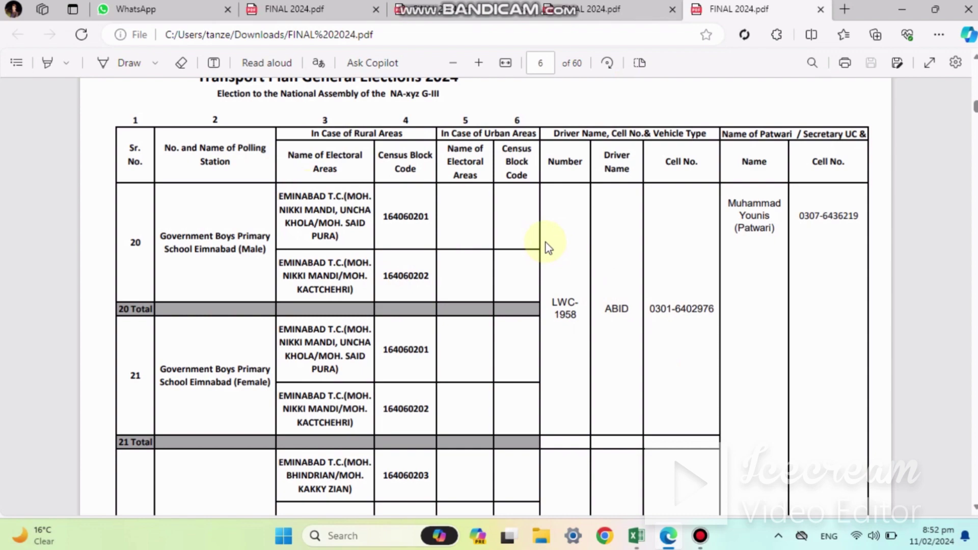
{"action": "scroll", "coordinate": [547, 247], "scroll_direction": "up", "scroll_amount": 15}
{"action": "scroll", "coordinate": [547, 248], "scroll_direction": "up", "scroll_amount": 15}
{"action": "scroll", "coordinate": [546, 247], "scroll_direction": "up", "scroll_amount": 15}
{"action": "scroll", "coordinate": [547, 247], "scroll_direction": "up", "scroll_amount": 15}
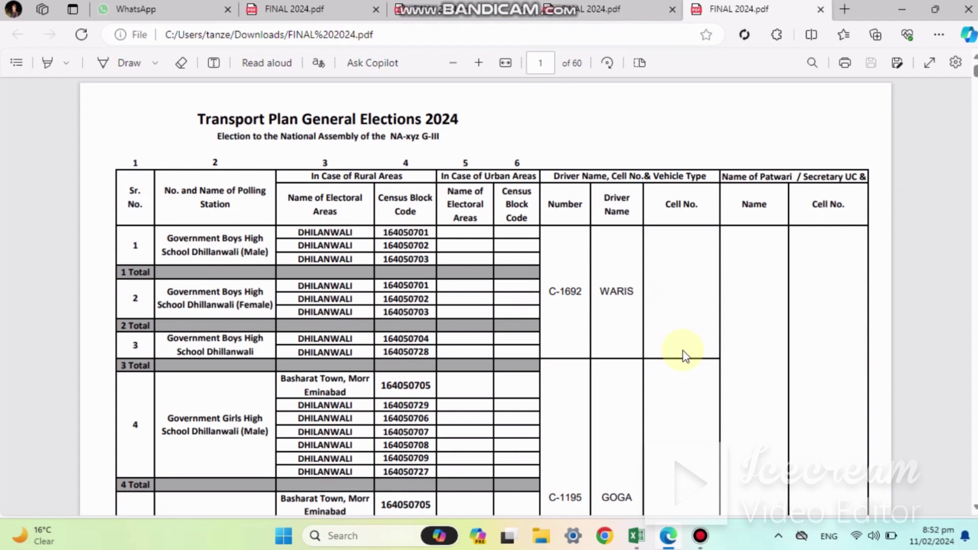
{"action": "left_click", "coordinate": [700, 535]}
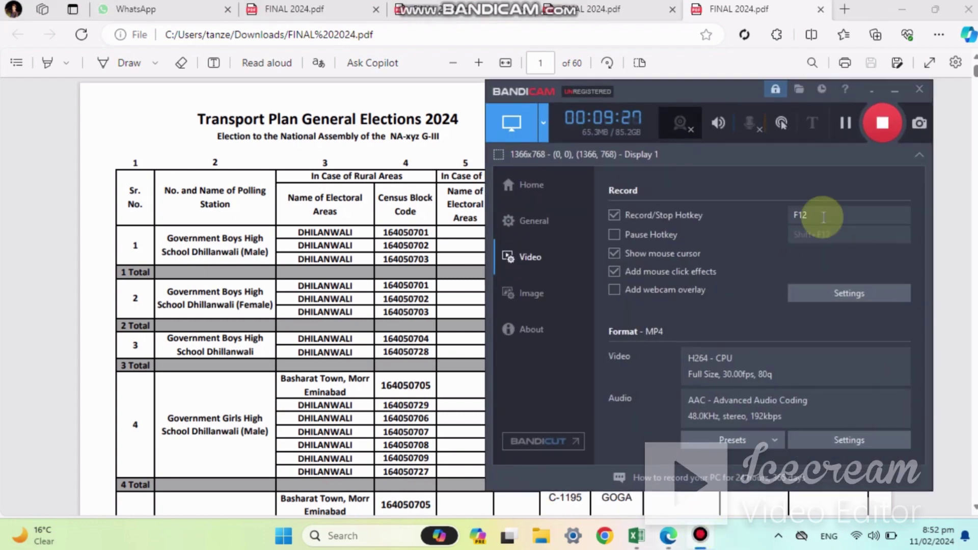